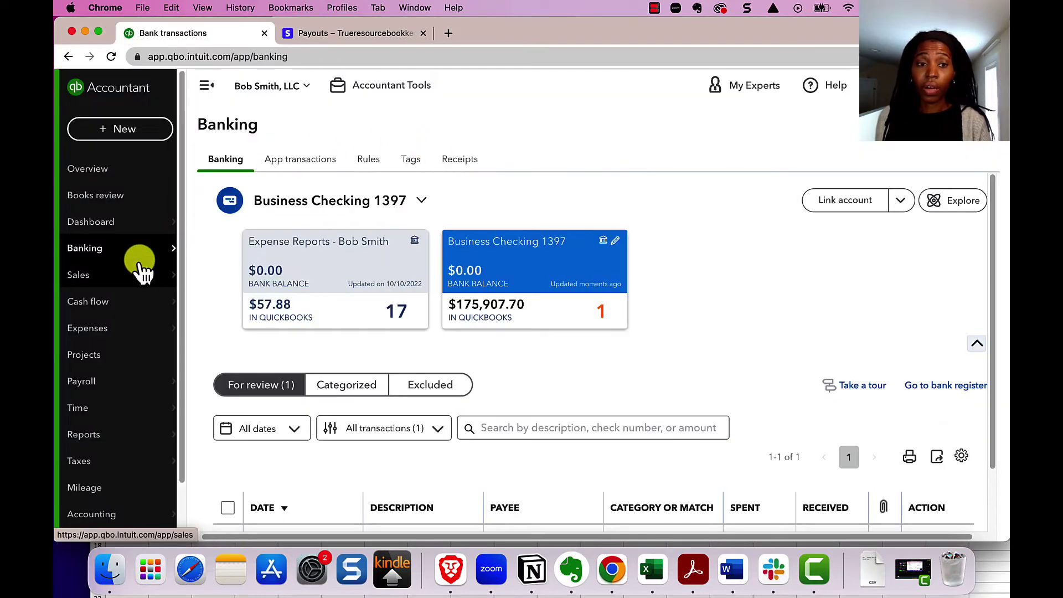
Scroll Banking down to the For review list showing the $95.00 Stripe deposit
{"action": "mouse_move", "coordinate": [142, 260]}
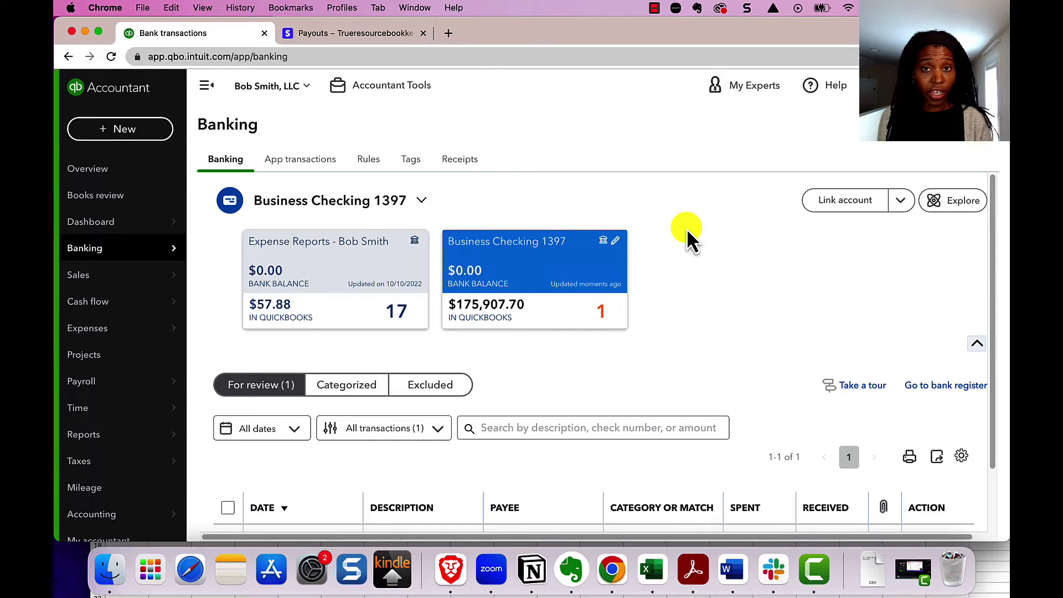
{"action": "scroll", "coordinate": [686, 228], "scroll_direction": "down", "scroll_amount": 3}
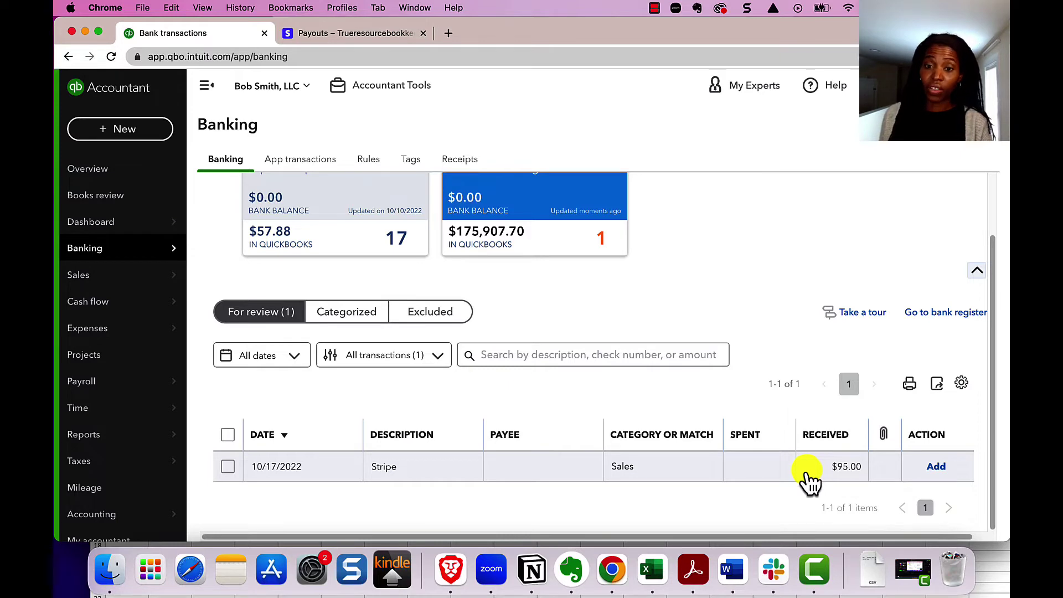
Expand the 10/17/2022 $95.00 Stripe deposit to show its Sales category and Stripe memo
{"action": "left_click", "coordinate": [547, 465]}
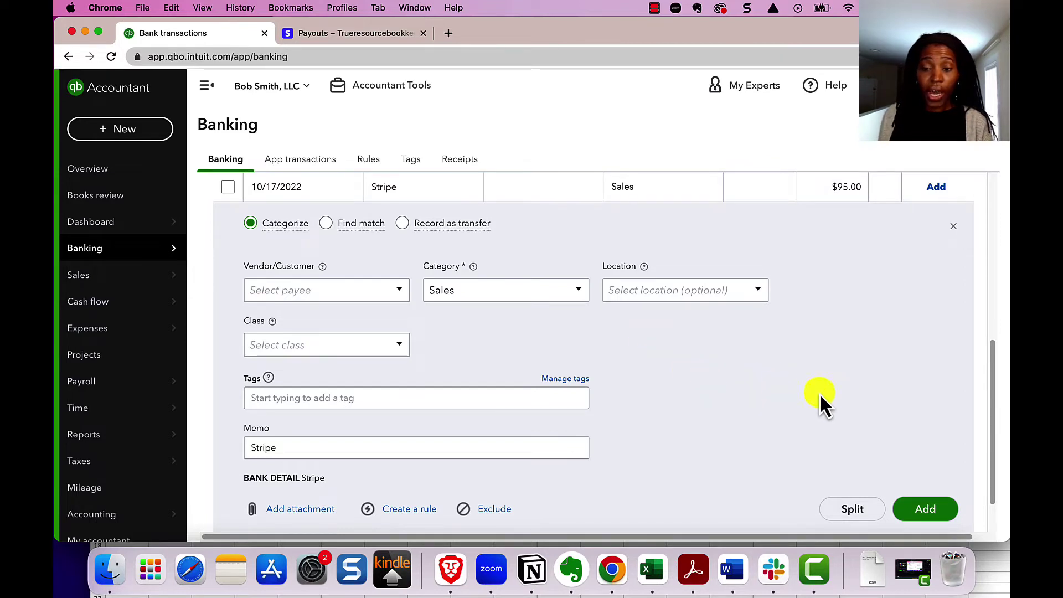
Split the $95.00 Stripe deposit into a two-line split with a -$95.00 difference
{"action": "left_click", "coordinate": [874, 512]}
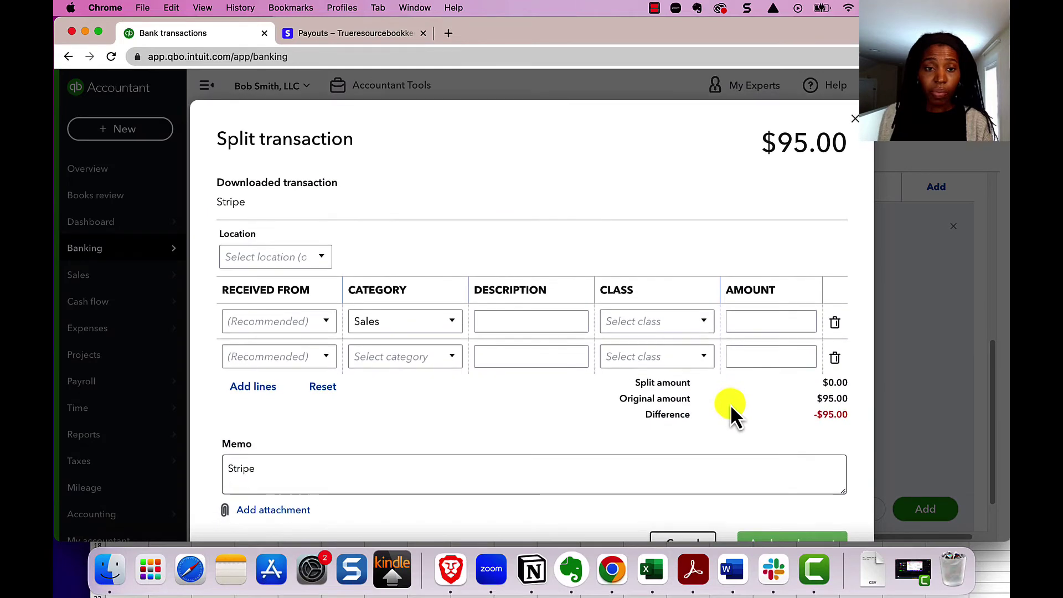
{"action": "scroll", "coordinate": [730, 404], "scroll_direction": "down", "scroll_amount": 1}
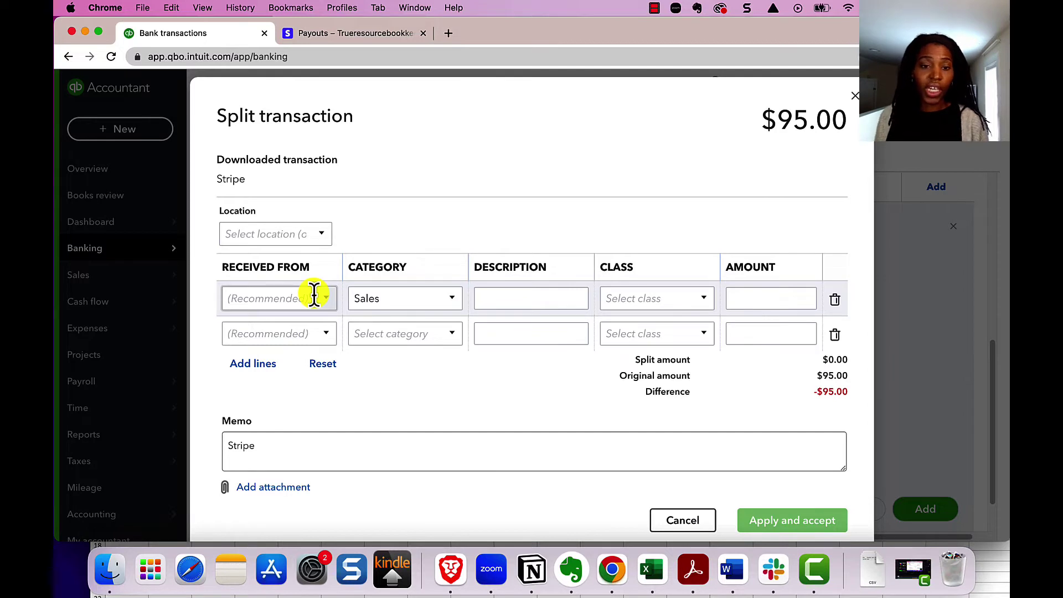
Add a new customer 'Stripe Customer' as payer on split line one
{"action": "left_click", "coordinate": [320, 299]}
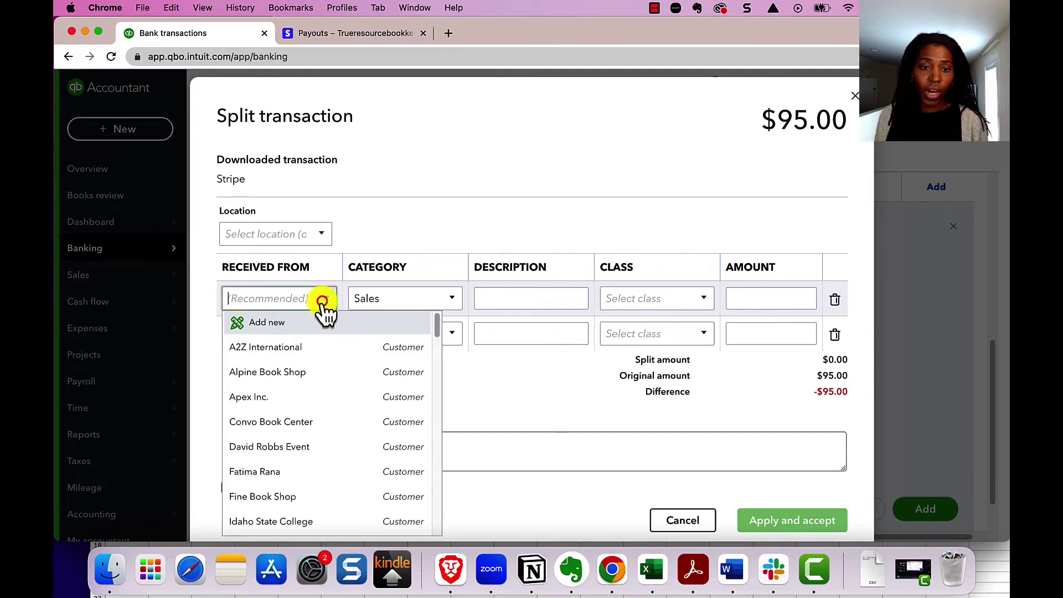
{"action": "left_click", "coordinate": [280, 324]}
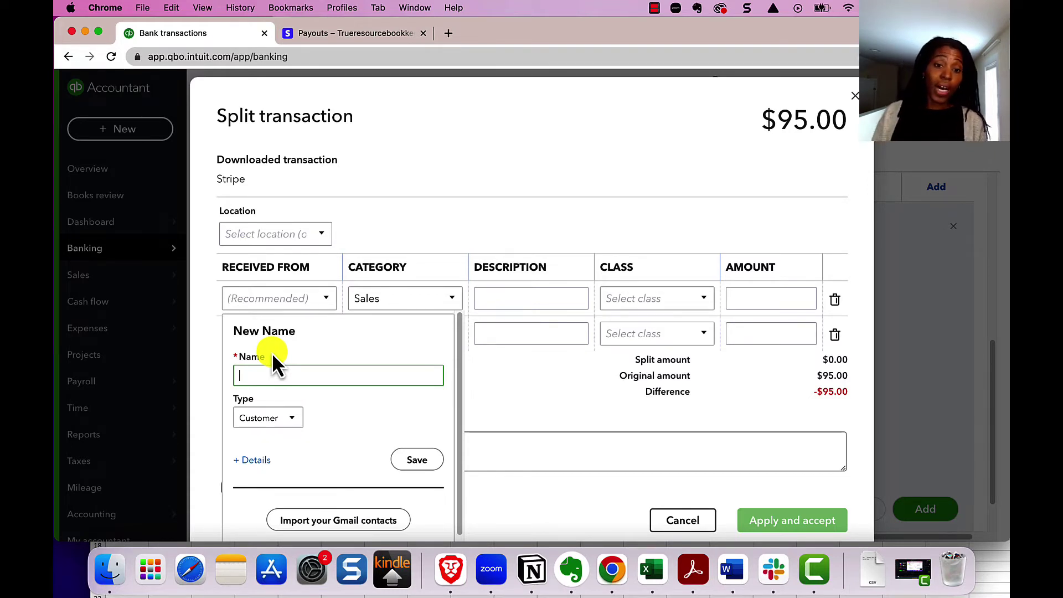
{"action": "type", "text": "Str"}
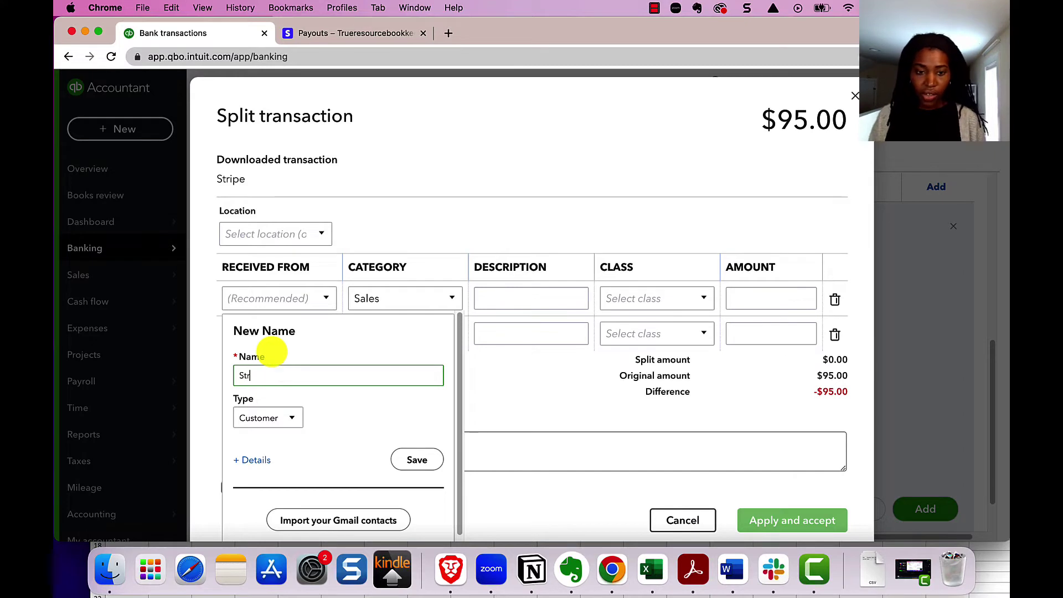
{"action": "type", "text": "ipe Customer"}
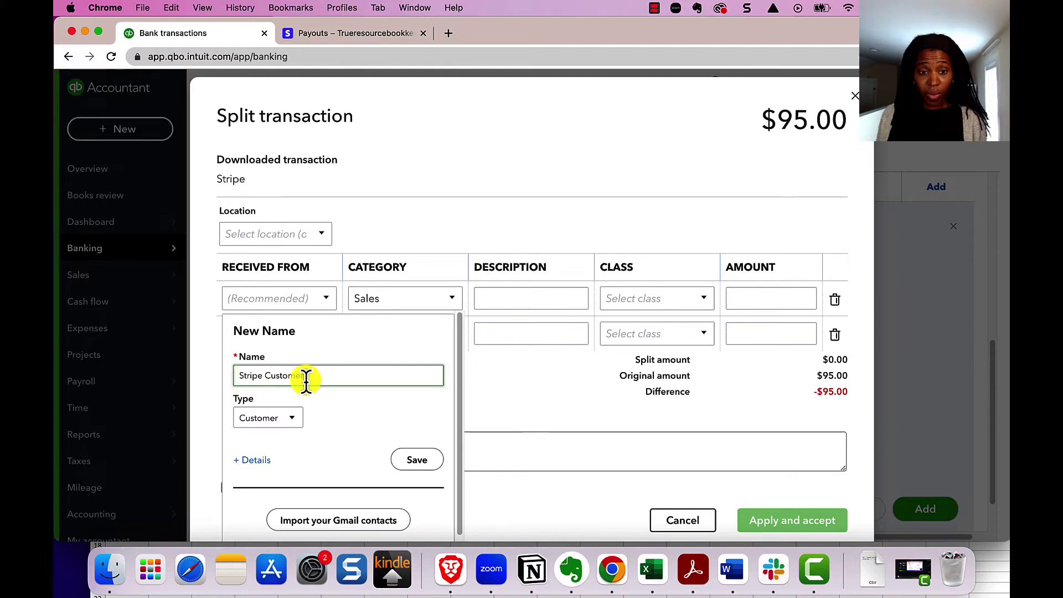
{"action": "left_click", "coordinate": [414, 458]}
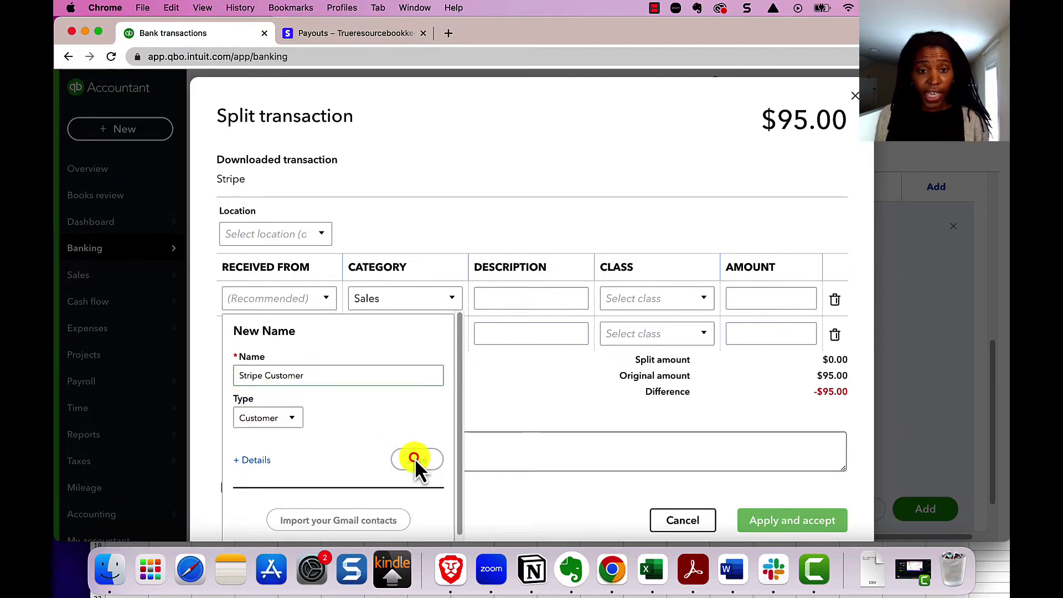
Keep line one's category as Sales and give it 100.00, leaving a $5.00 difference
{"action": "left_click", "coordinate": [452, 300]}
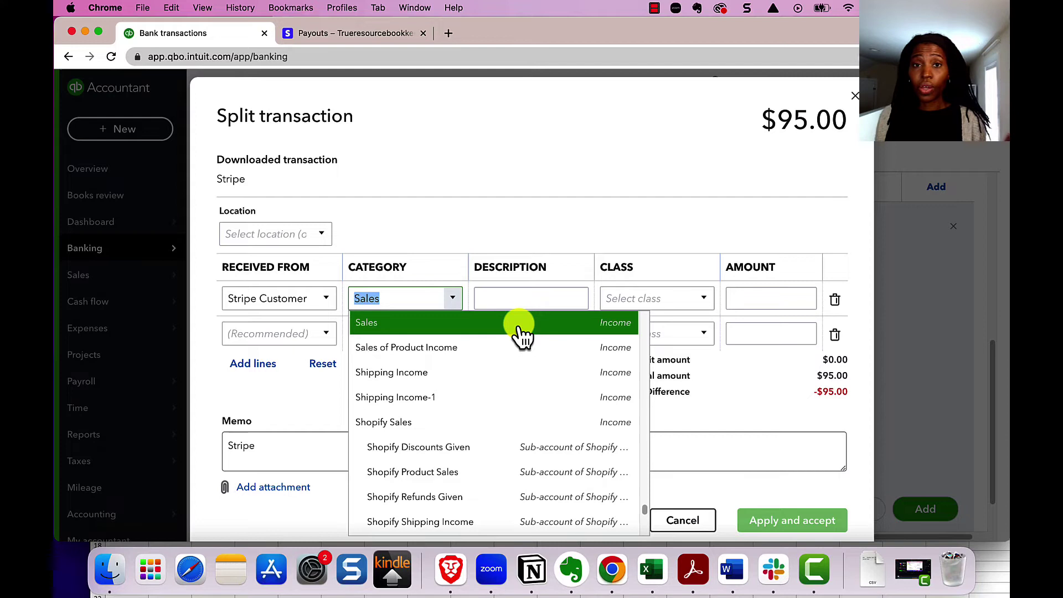
{"action": "scroll", "coordinate": [517, 359], "scroll_direction": "up", "scroll_amount": 3}
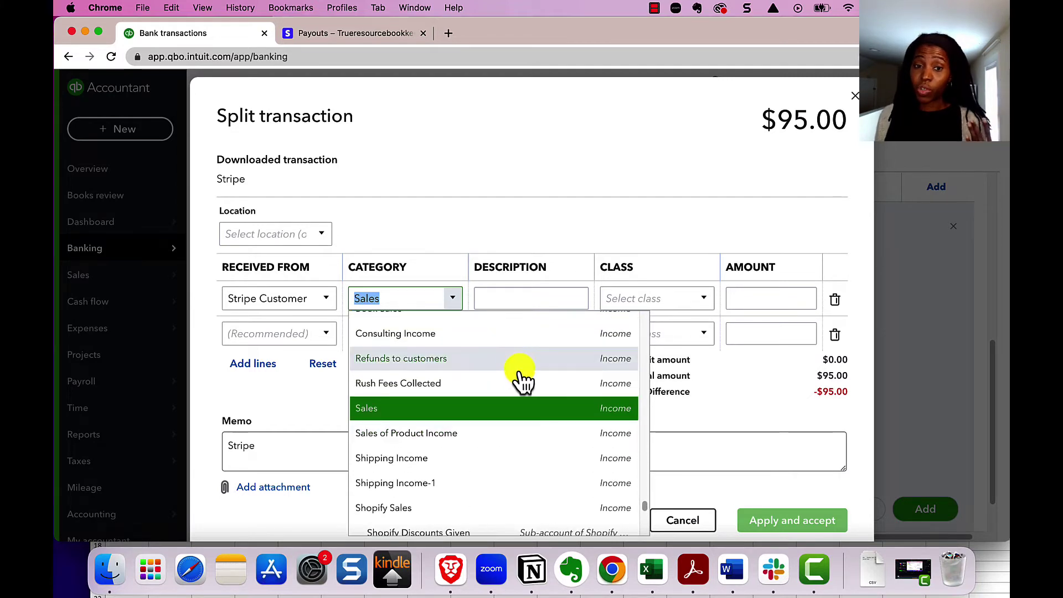
{"action": "scroll", "coordinate": [517, 379], "scroll_direction": "down", "scroll_amount": 2}
{"action": "left_click", "coordinate": [493, 225]}
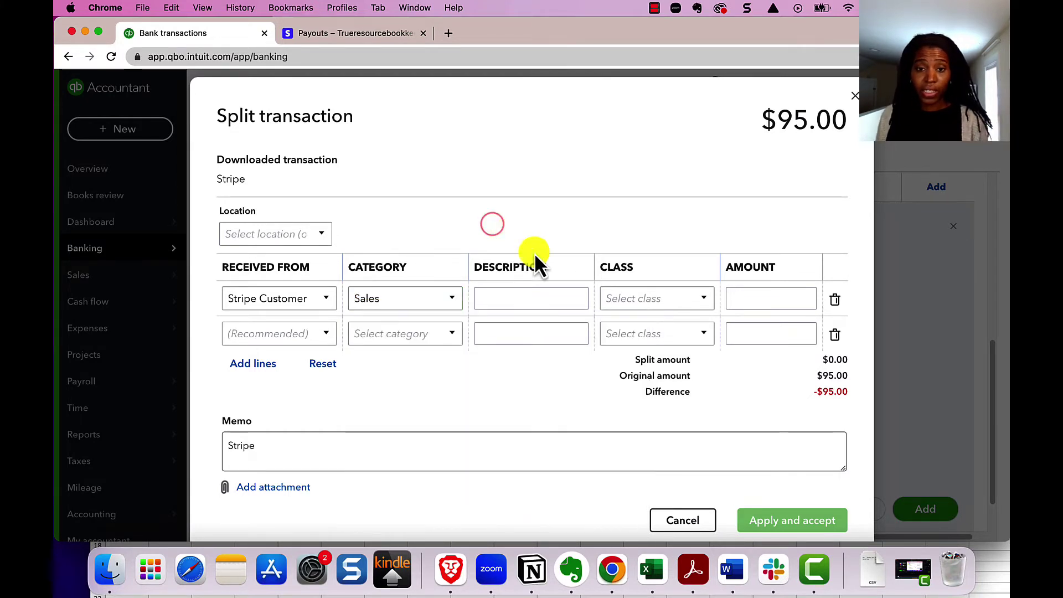
{"action": "left_click", "coordinate": [533, 297]}
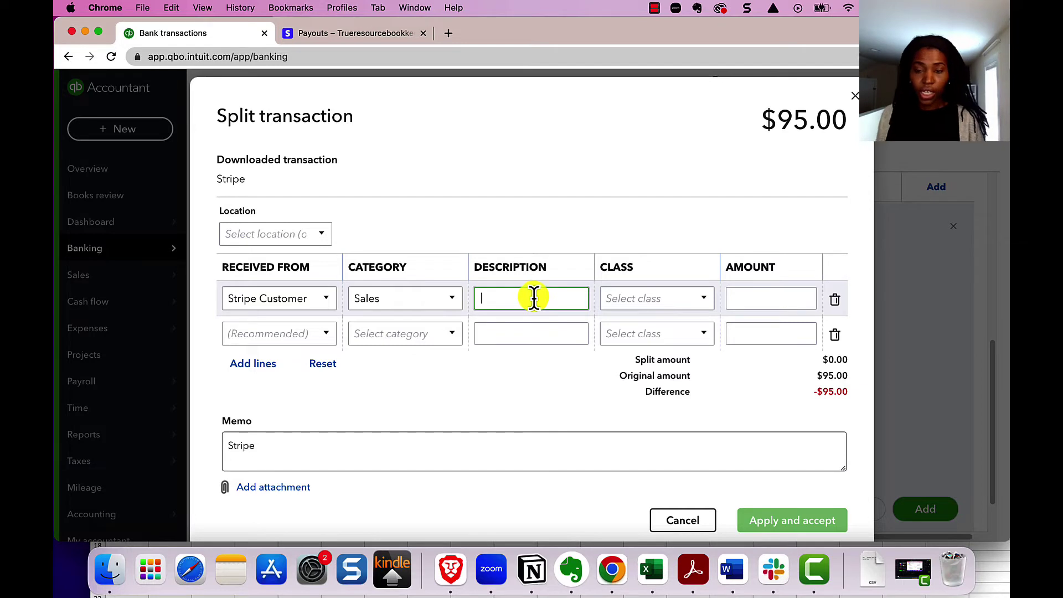
{"action": "key", "text": "Tab"}
{"action": "key", "text": "Tab"}
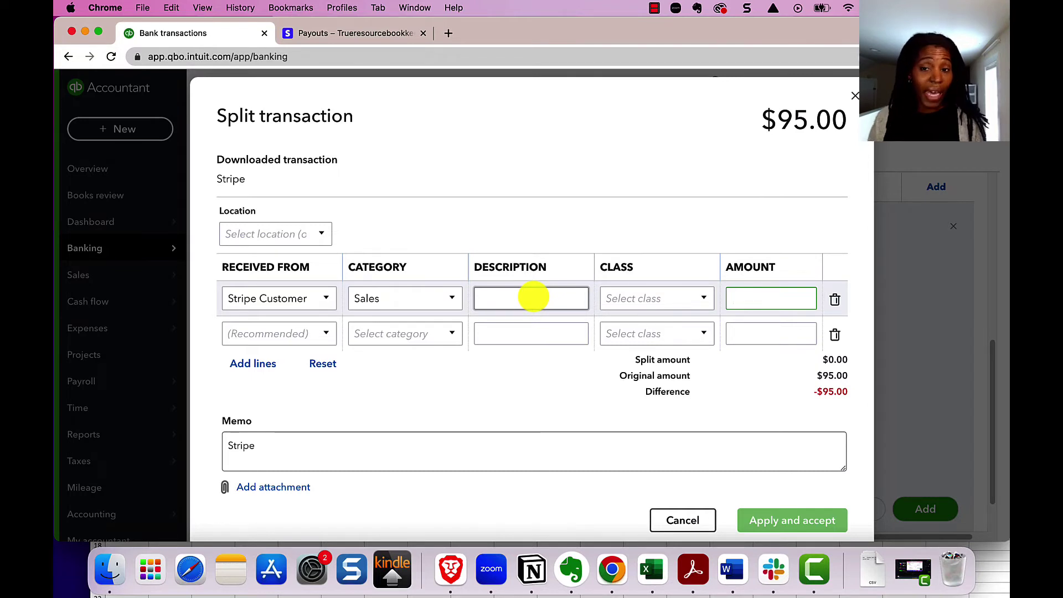
{"action": "type", "text": "100"}
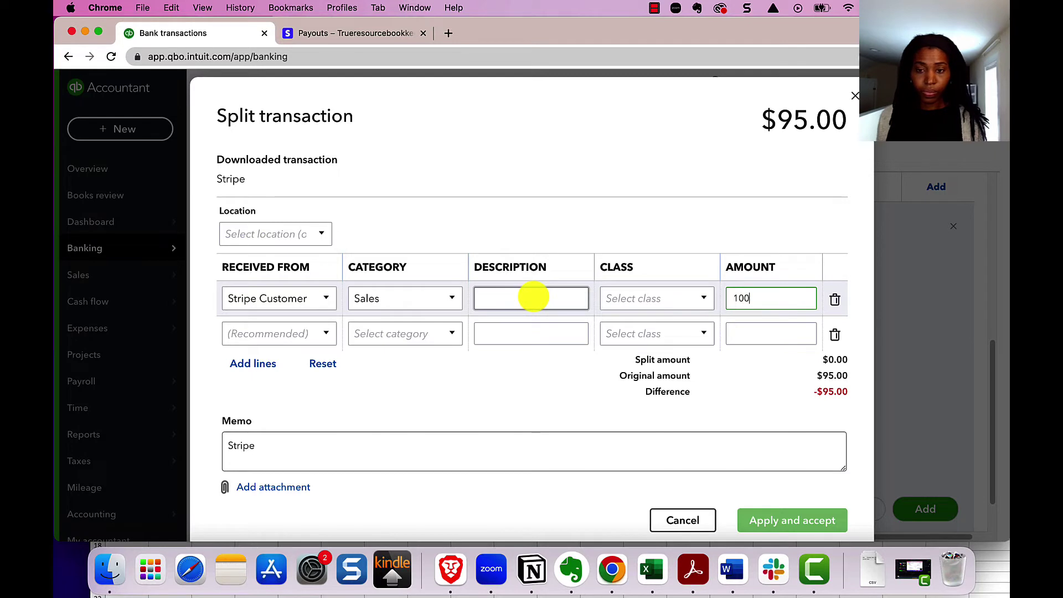
{"action": "key", "text": "Tab"}
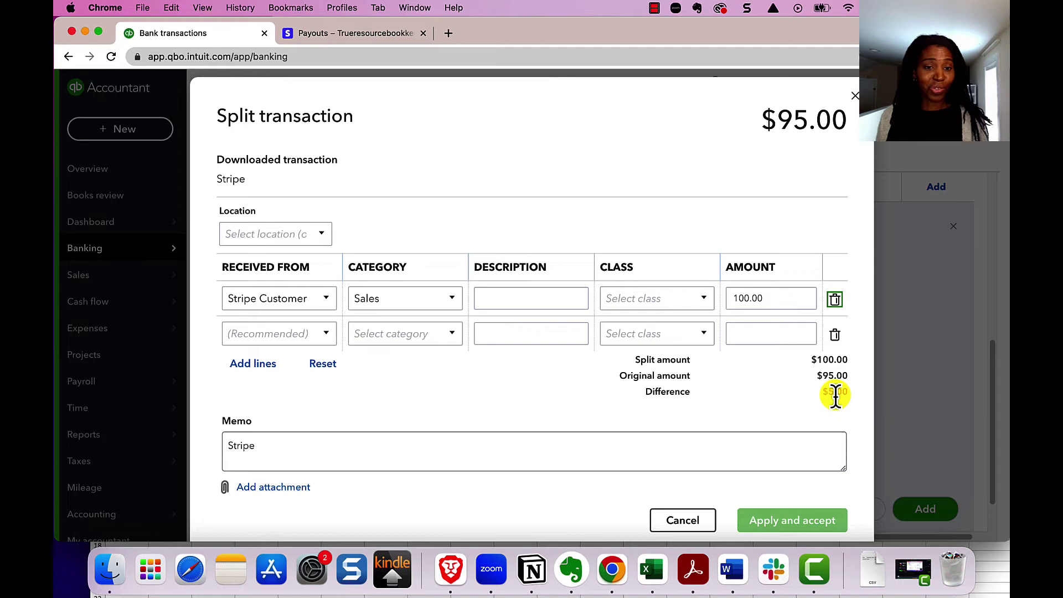
{"action": "left_click", "coordinate": [294, 332]}
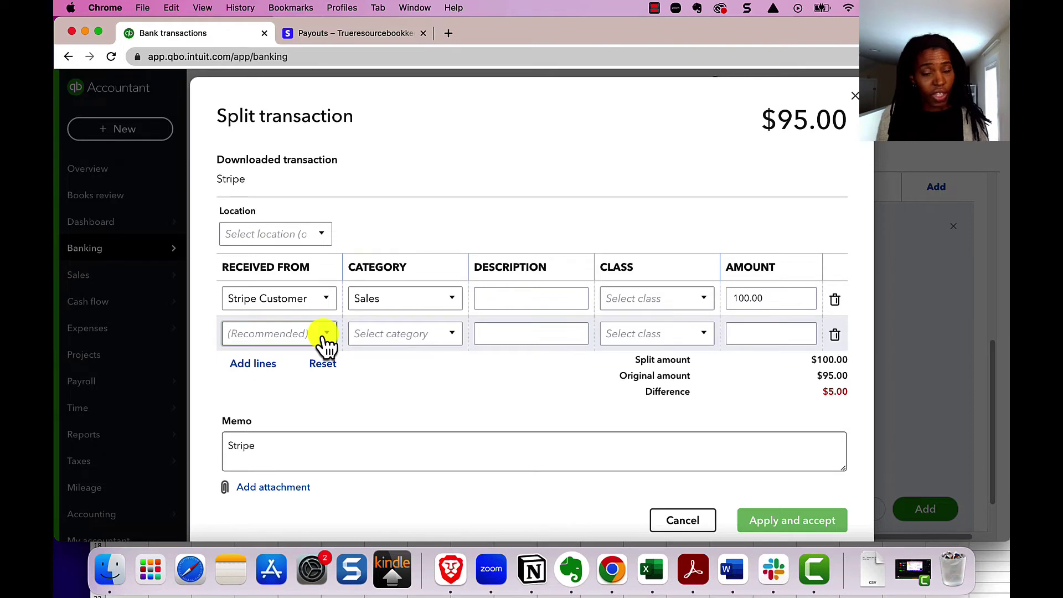
Add 'Stripe Vendor' as a new Vendor-type payer on split line two
{"action": "left_click", "coordinate": [324, 334]}
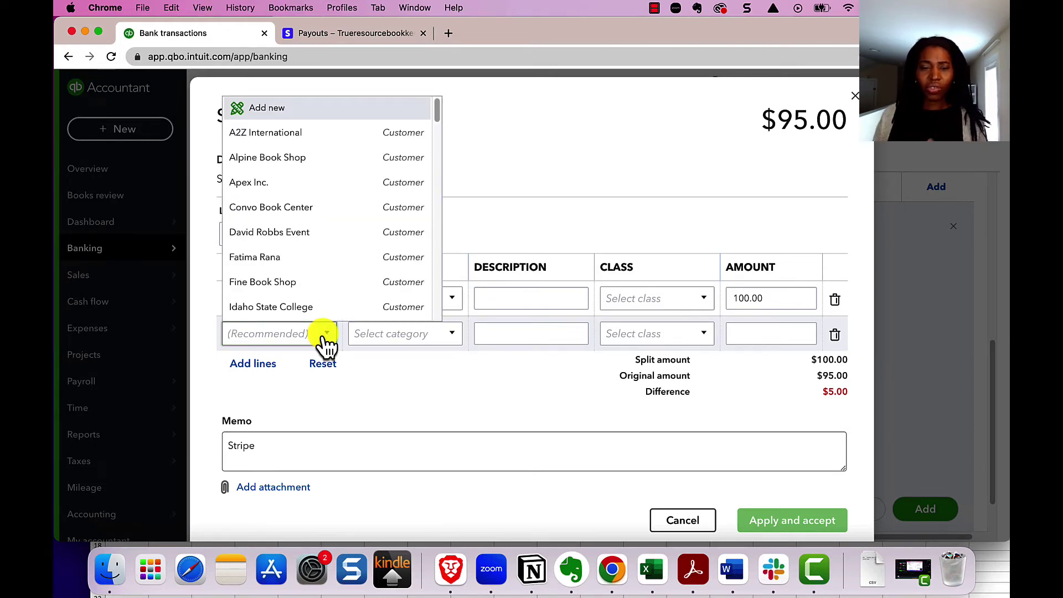
{"action": "left_click", "coordinate": [276, 106]}
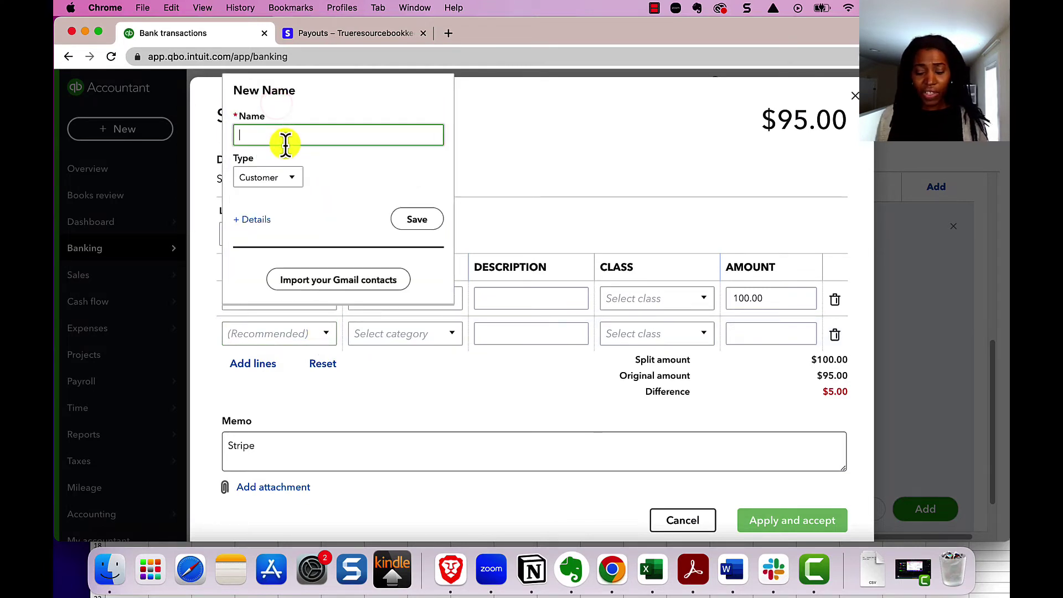
{"action": "type", "text": "Stripe"}
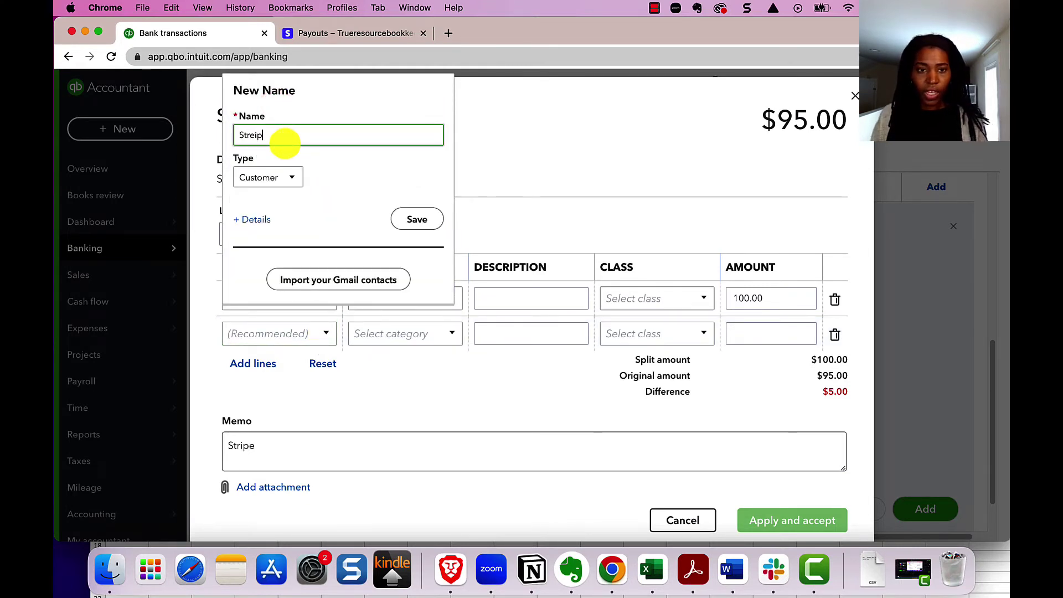
{"action": "key", "text": "BackSpace"}
{"action": "key", "text": "BackSpace"}
{"action": "key", "text": "BackSpace"}
{"action": "type", "text": "ipe Vendor"}
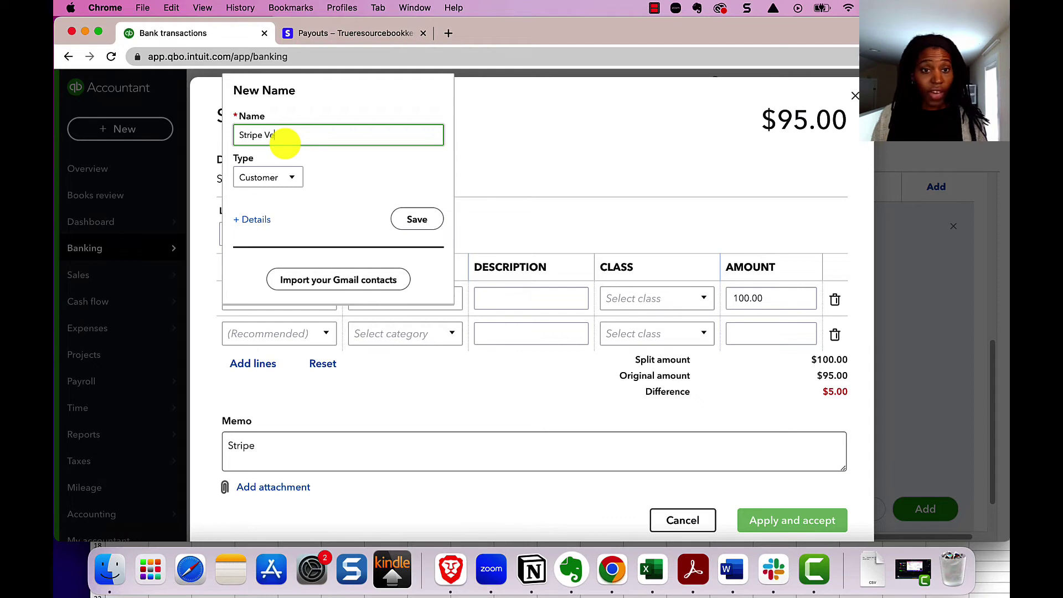
{"action": "left_click", "coordinate": [260, 178]}
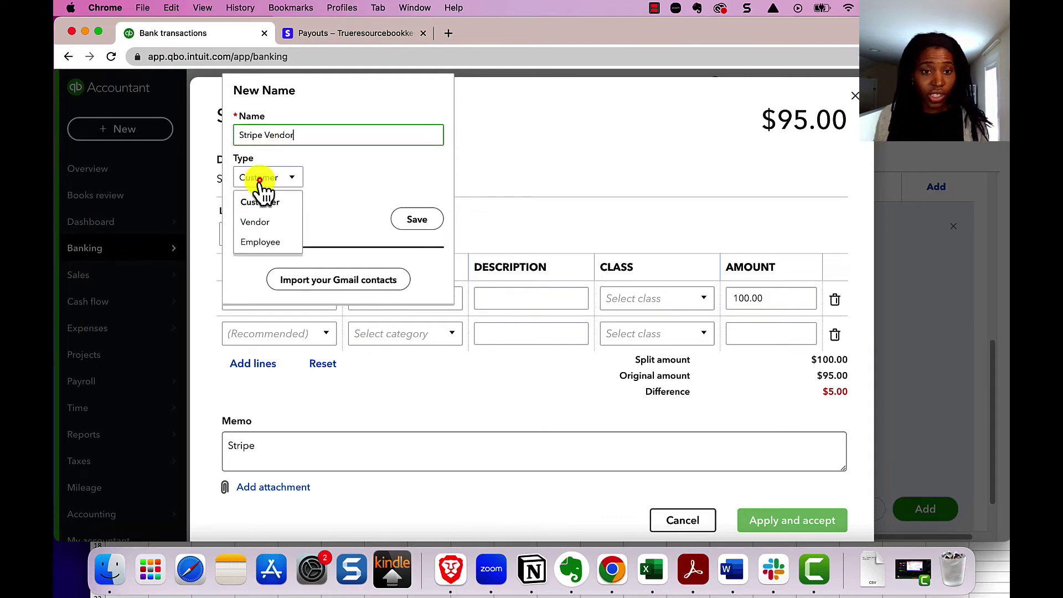
{"action": "left_click", "coordinate": [284, 223]}
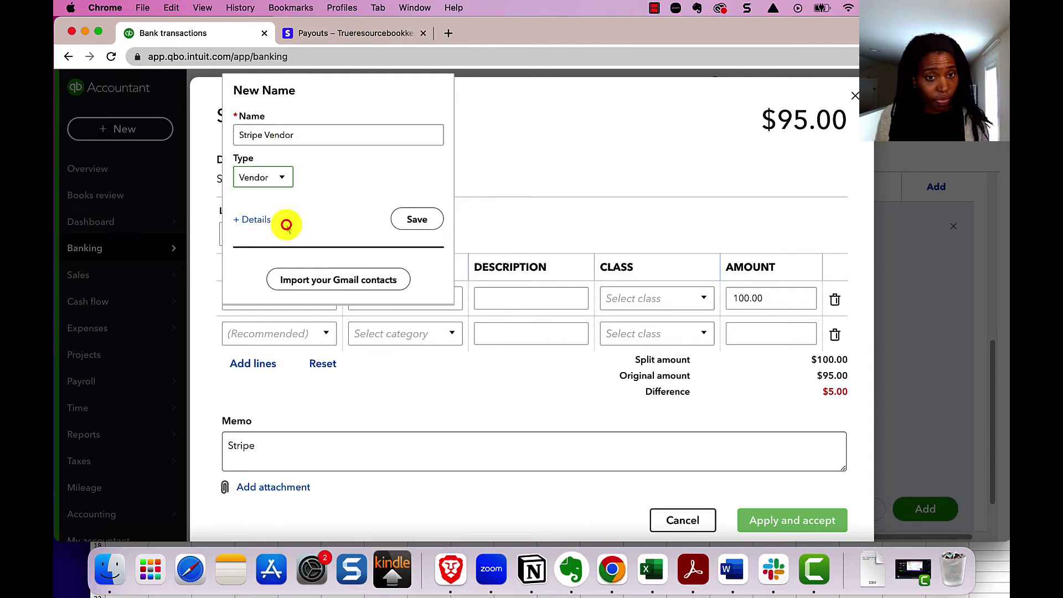
{"action": "left_click", "coordinate": [404, 225]}
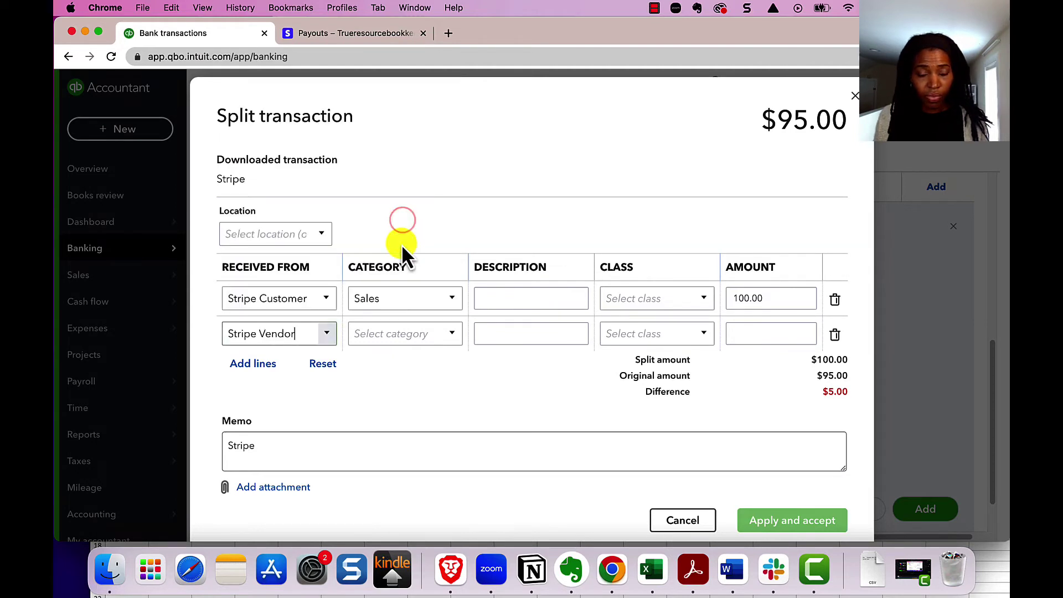
{"action": "left_click", "coordinate": [408, 334]}
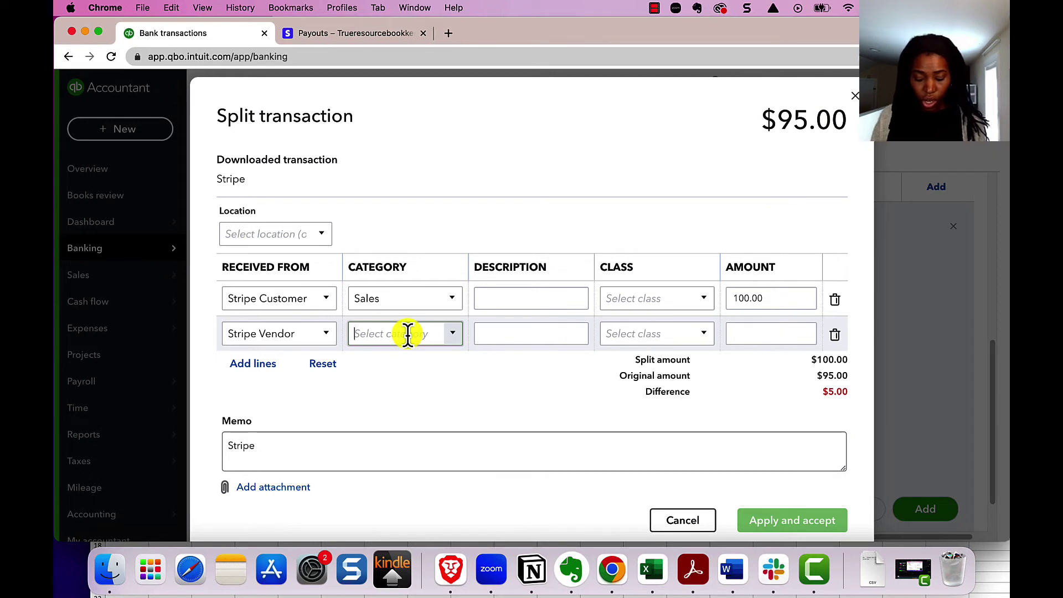
Start a new 'Payment Processing Fee' category with account type Expenses
{"action": "type", "text": "Payment Proce"}
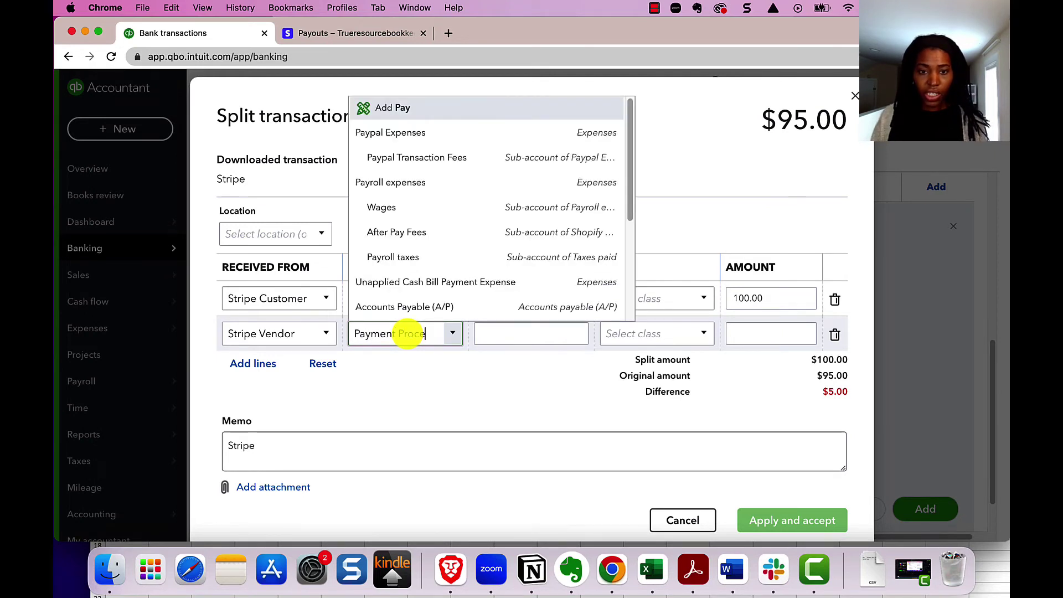
{"action": "type", "text": "ssing Fee"}
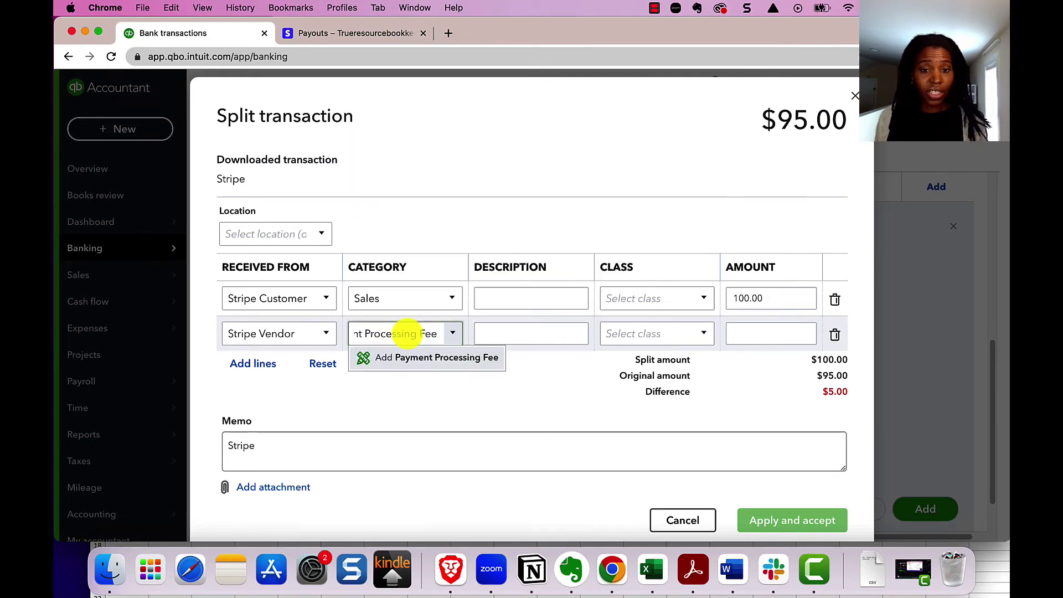
{"action": "left_click", "coordinate": [426, 358]}
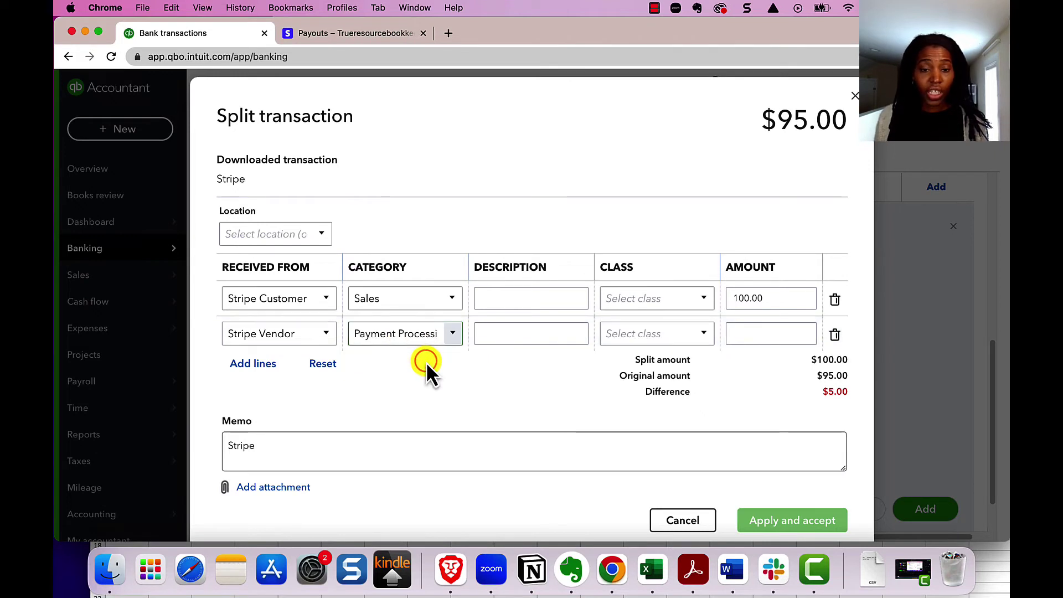
{"action": "left_click", "coordinate": [430, 163]}
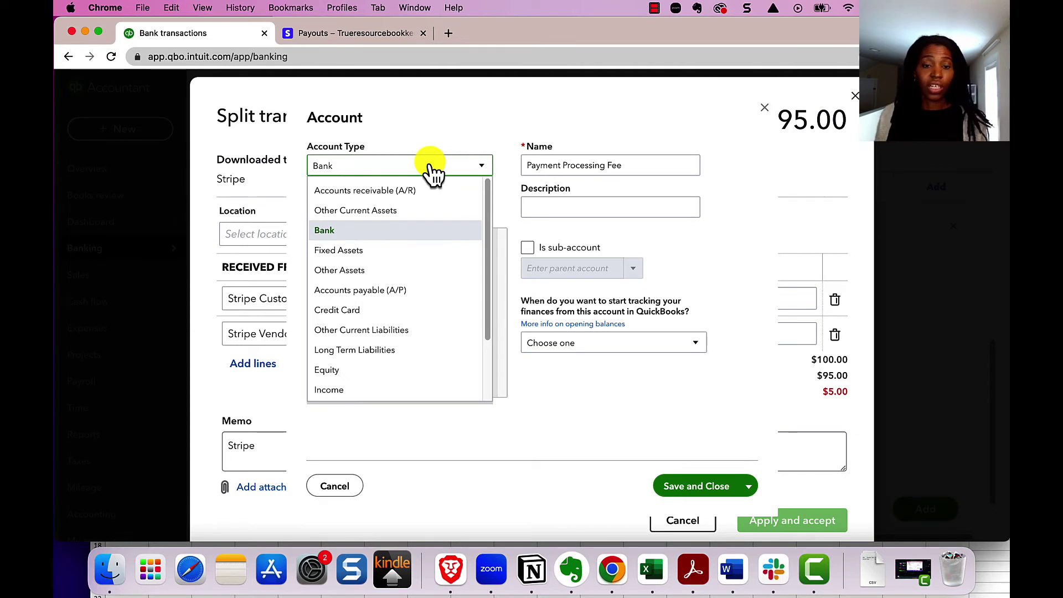
{"action": "scroll", "coordinate": [408, 280], "scroll_direction": "down", "scroll_amount": 3}
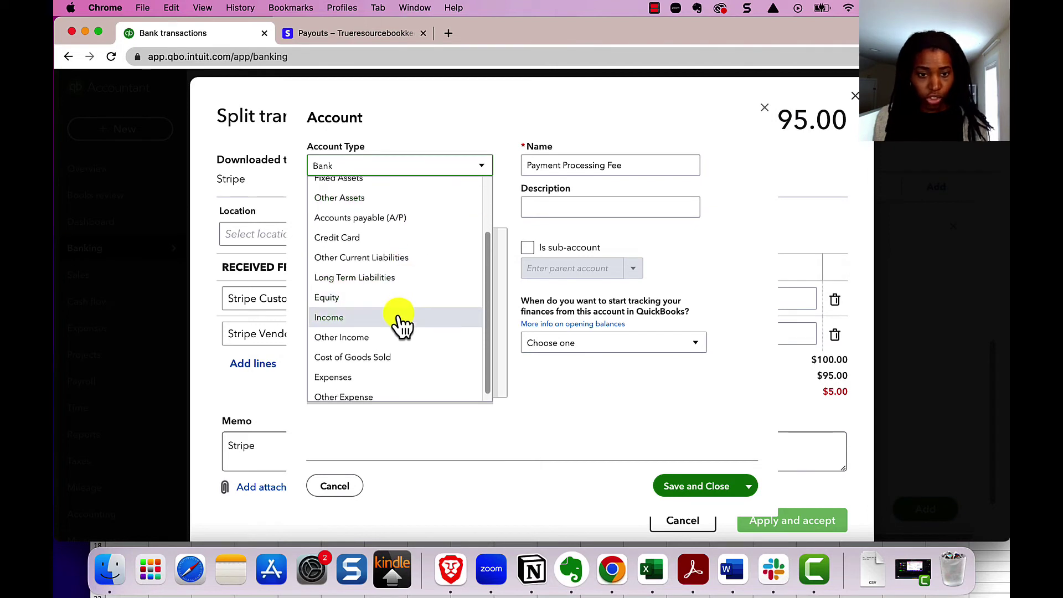
{"action": "left_click", "coordinate": [412, 372]}
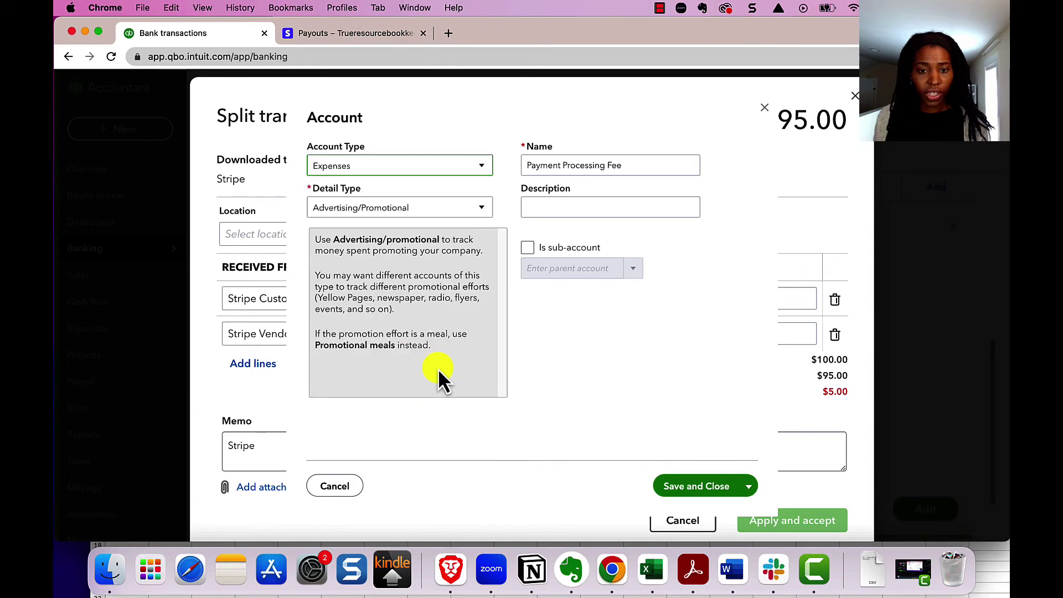
Choose Finance costs as the detail type and save the Payment Processing Fee account
{"action": "left_click", "coordinate": [446, 210]}
{"action": "scroll", "coordinate": [428, 320], "scroll_direction": "down", "scroll_amount": 1}
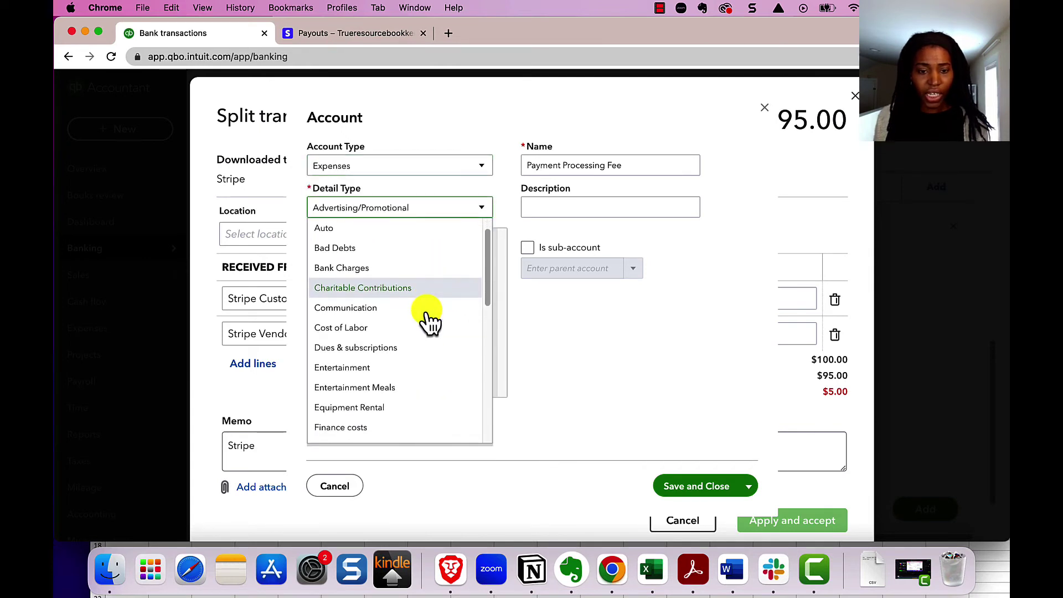
{"action": "scroll", "coordinate": [429, 316], "scroll_direction": "down", "scroll_amount": 3}
{"action": "scroll", "coordinate": [429, 320], "scroll_direction": "up", "scroll_amount": 4}
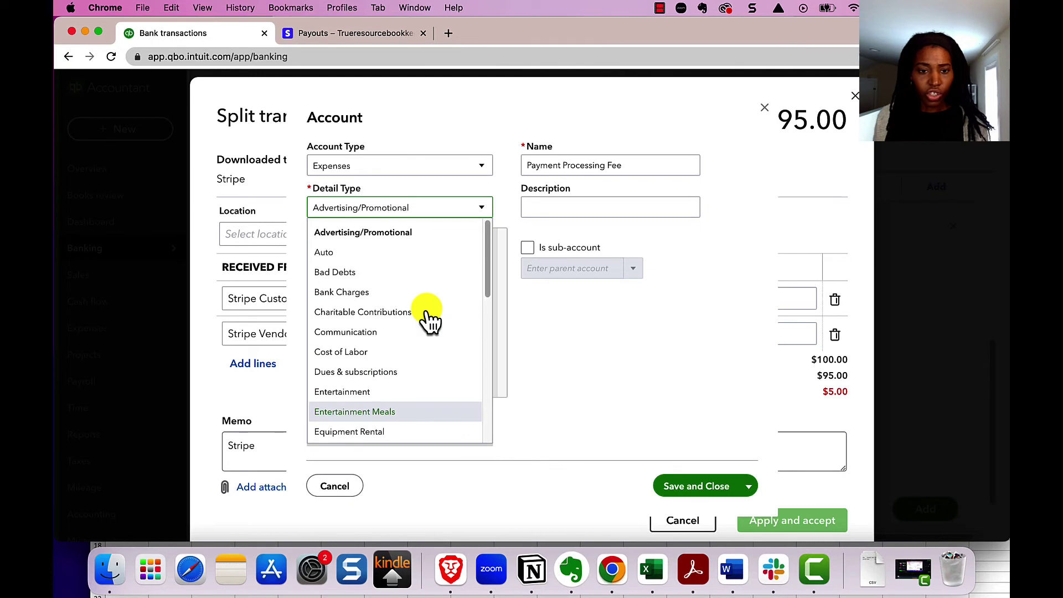
{"action": "scroll", "coordinate": [421, 361], "scroll_direction": "down", "scroll_amount": 5}
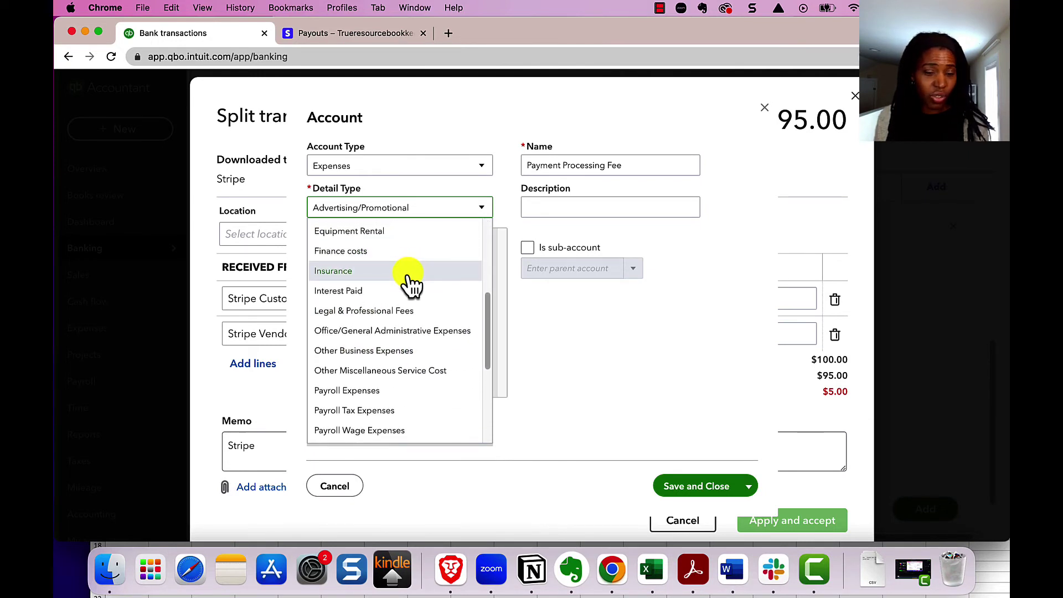
{"action": "scroll", "coordinate": [411, 285], "scroll_direction": "up", "scroll_amount": 4}
{"action": "scroll", "coordinate": [411, 284], "scroll_direction": "up", "scroll_amount": 4}
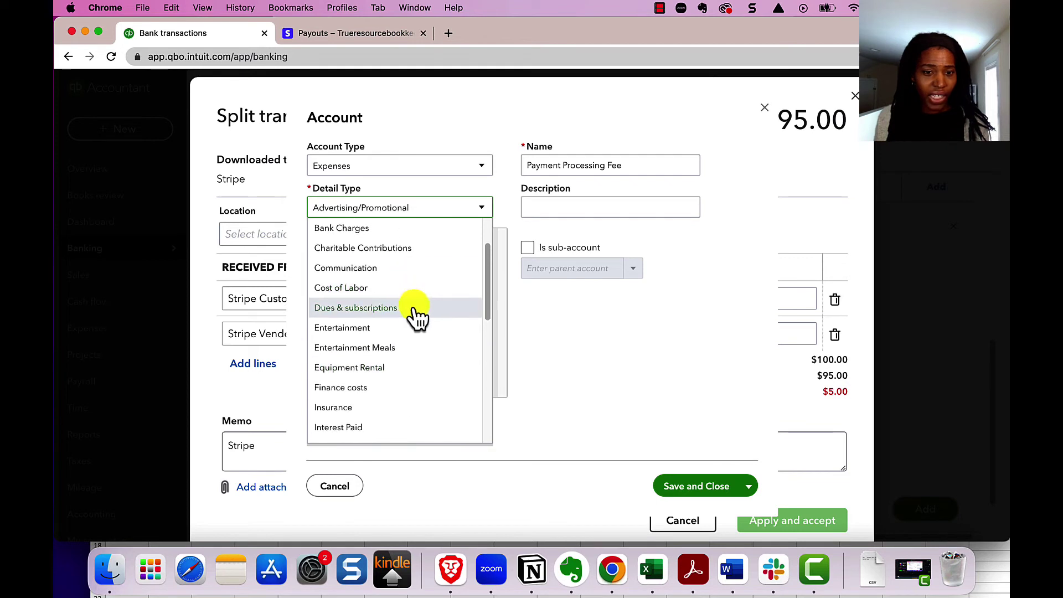
{"action": "left_click", "coordinate": [419, 389]}
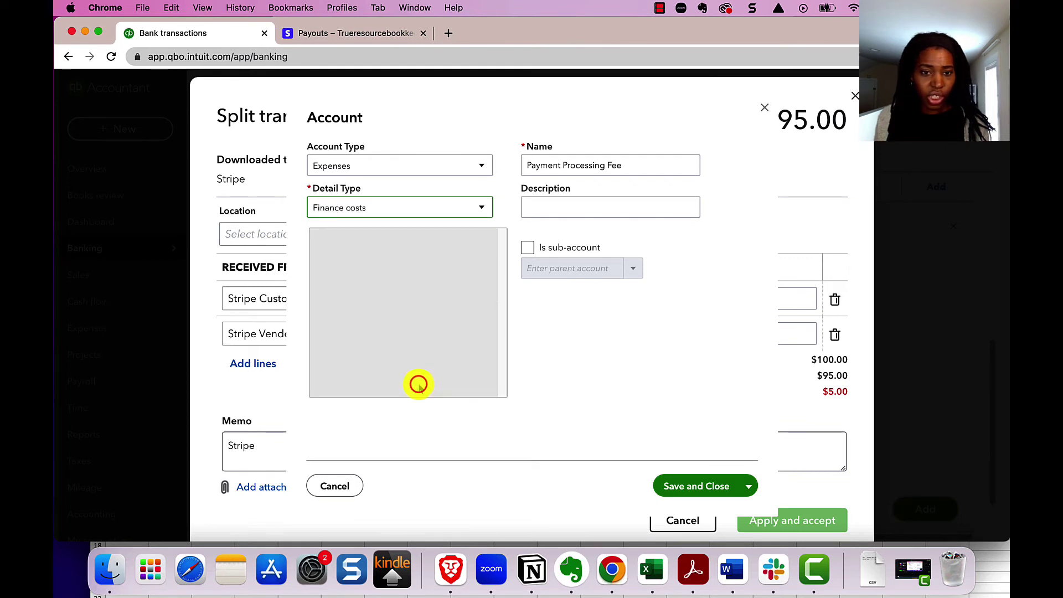
{"action": "left_click", "coordinate": [718, 262]}
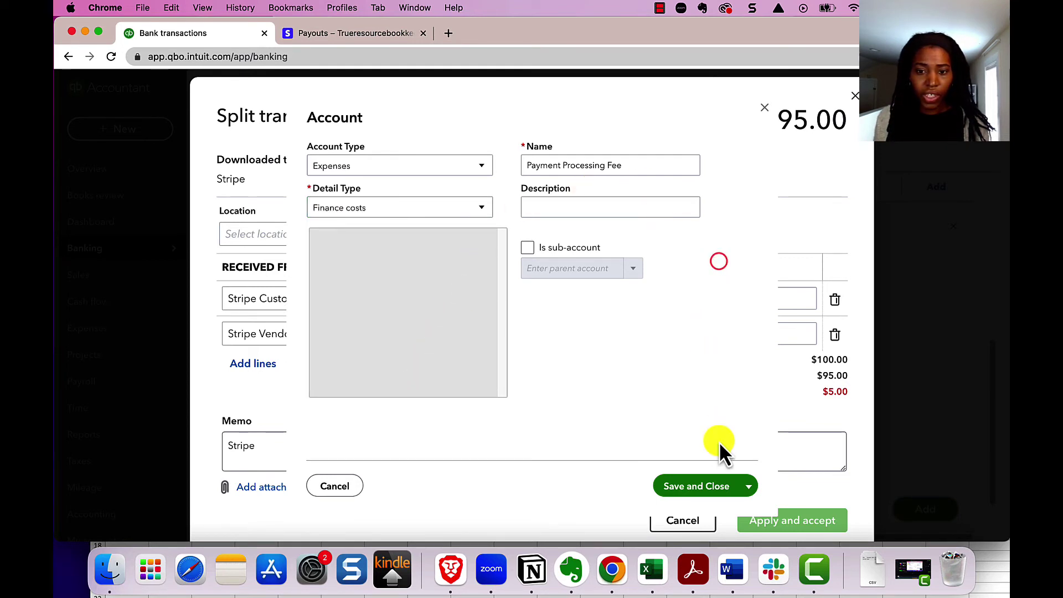
{"action": "left_click", "coordinate": [693, 487]}
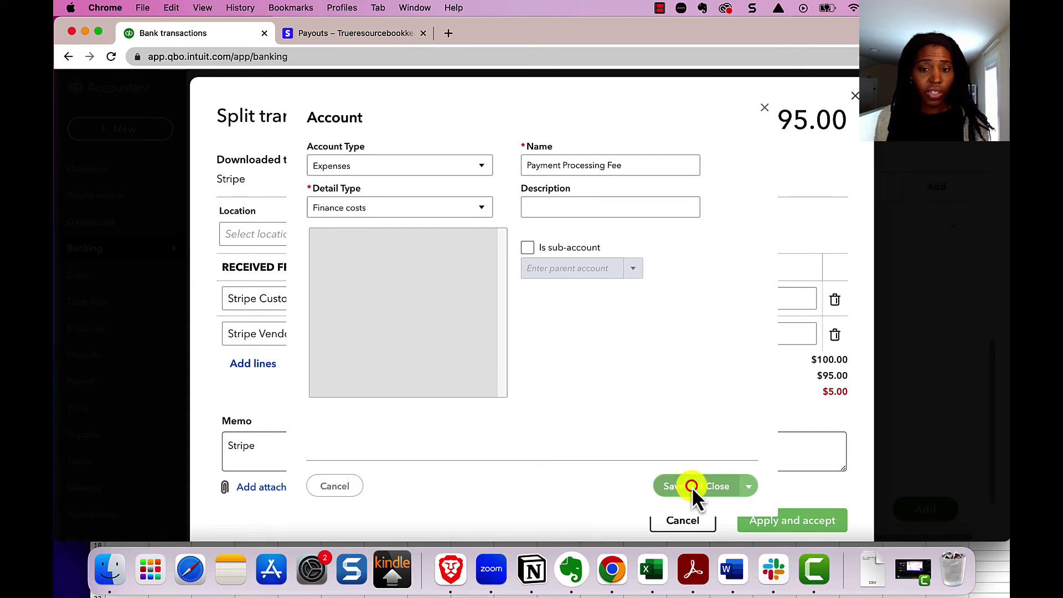
Enter -5.00 on the fee line so the split balances at $95.00
{"action": "left_click", "coordinate": [492, 336]}
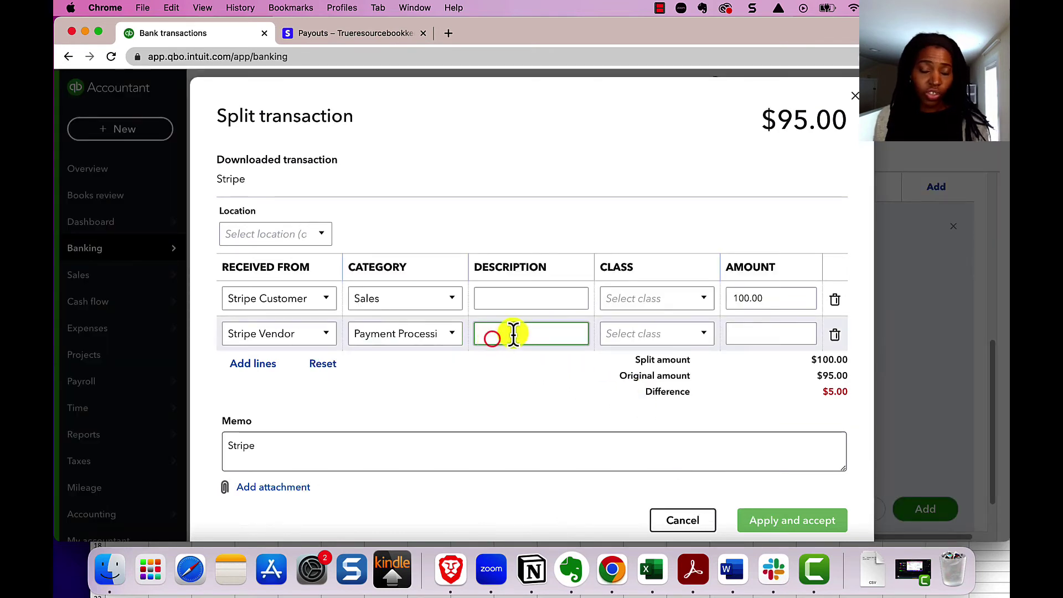
{"action": "left_click", "coordinate": [743, 335]}
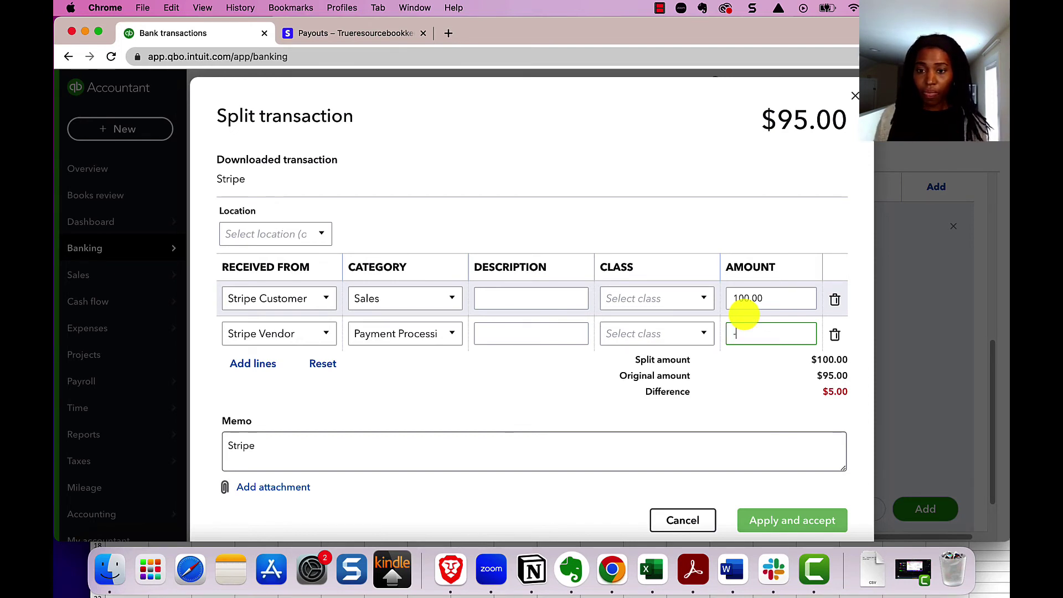
{"action": "type", "text": "5"}
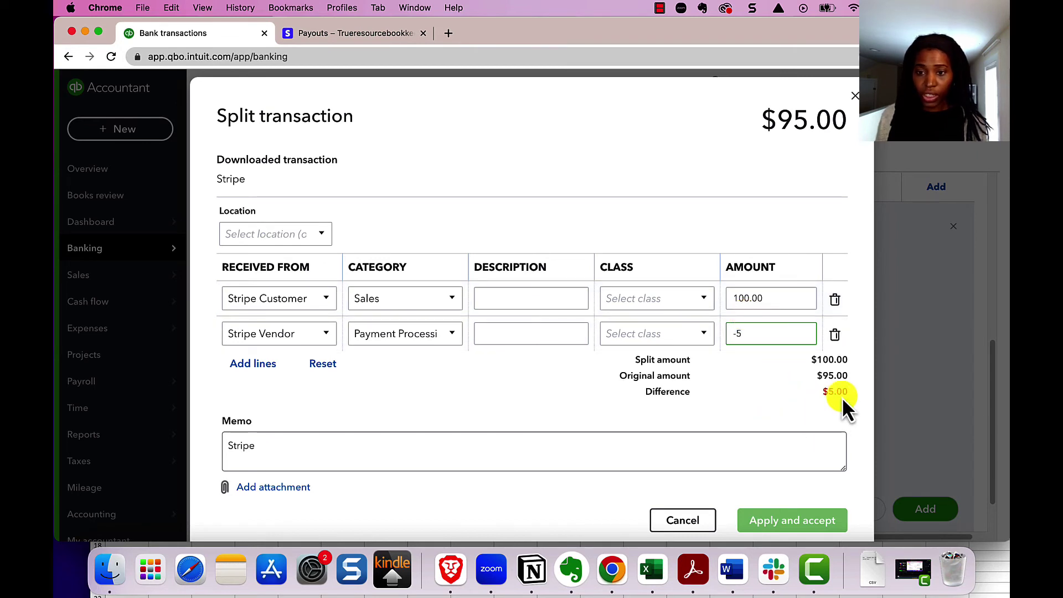
{"action": "key", "text": "Tab"}
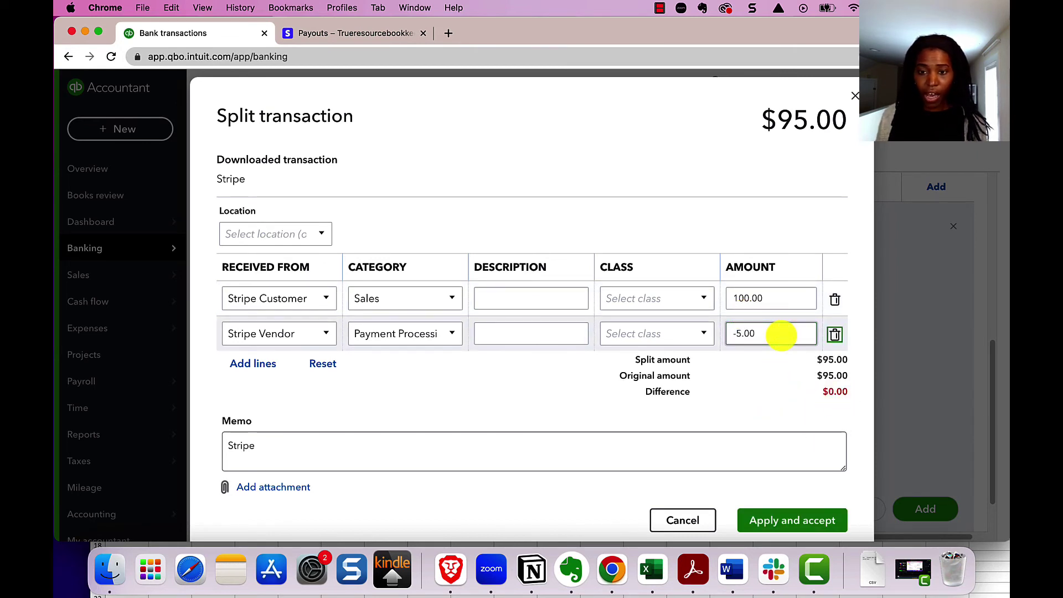
Apply the split and add the $95.00 Stripe deposit to the books
{"action": "left_click", "coordinate": [841, 391]}
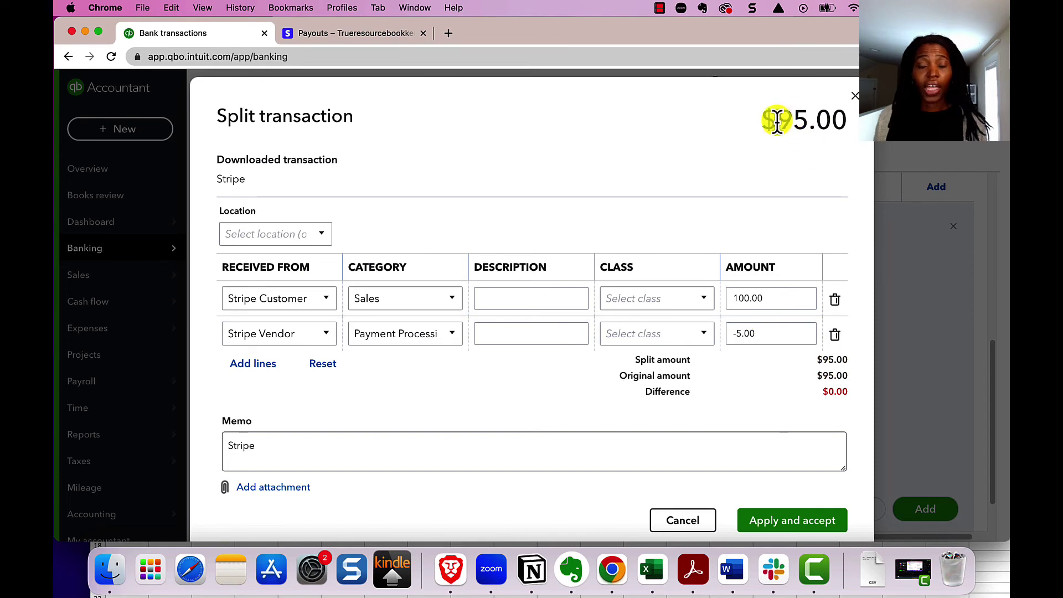
{"action": "left_click_drag", "start_coordinate": [769, 119], "coordinate": [832, 128]}
{"action": "left_click", "coordinate": [832, 133]}
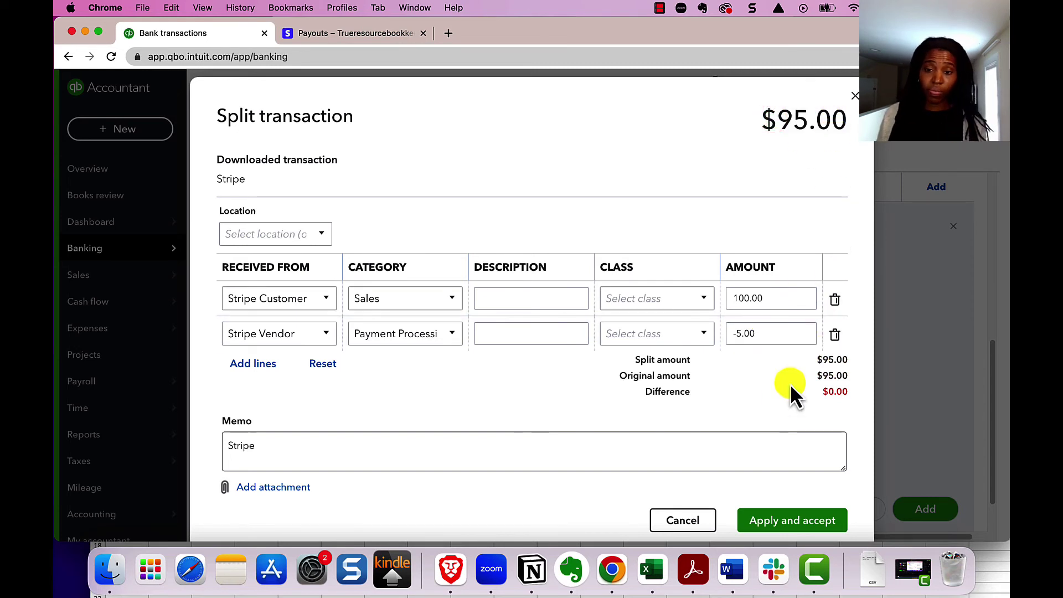
{"action": "left_click", "coordinate": [769, 387]}
{"action": "left_click", "coordinate": [789, 522]}
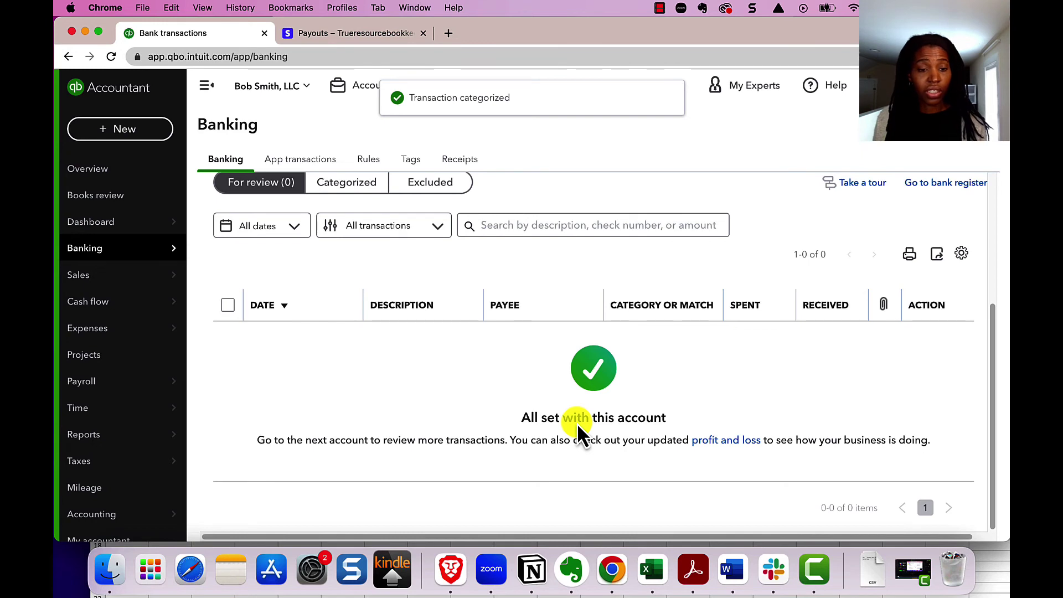
Run the Profit and Loss report with the period set to Today (10/20/2022)
{"action": "left_click", "coordinate": [103, 434]}
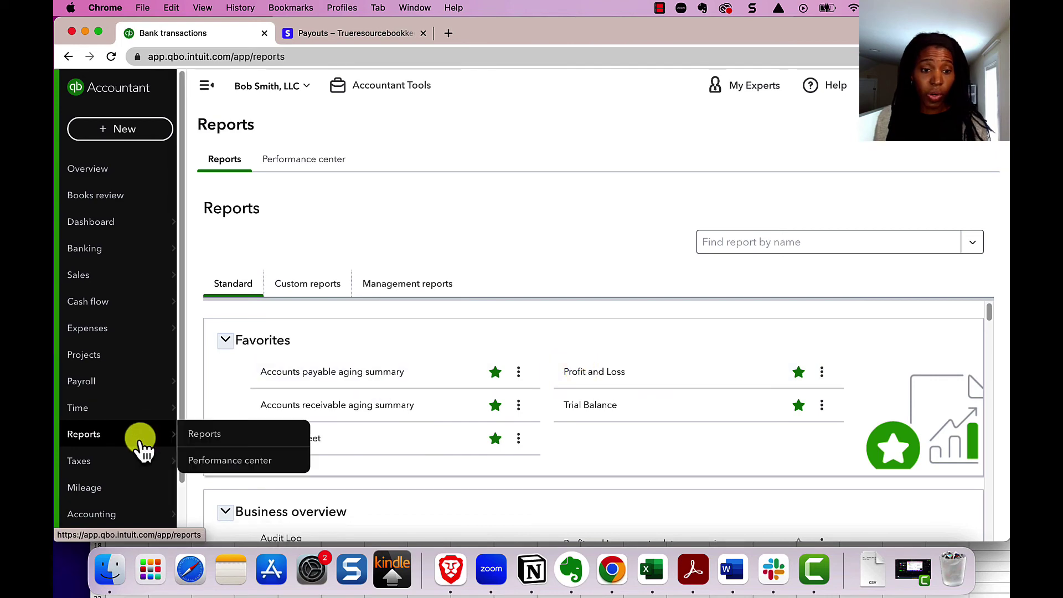
{"action": "left_click", "coordinate": [604, 371]}
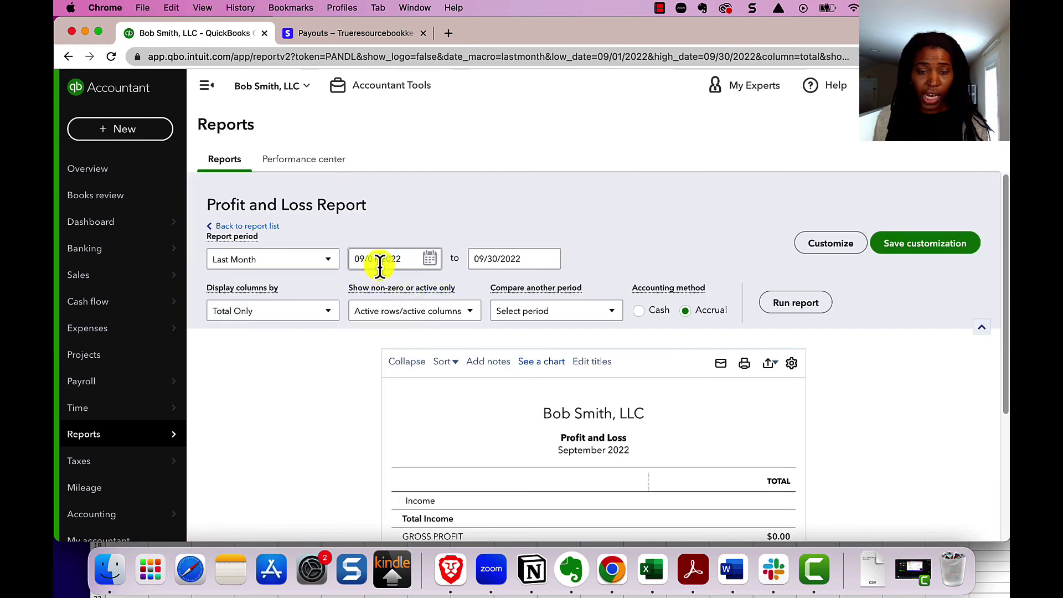
{"action": "left_click", "coordinate": [394, 257]}
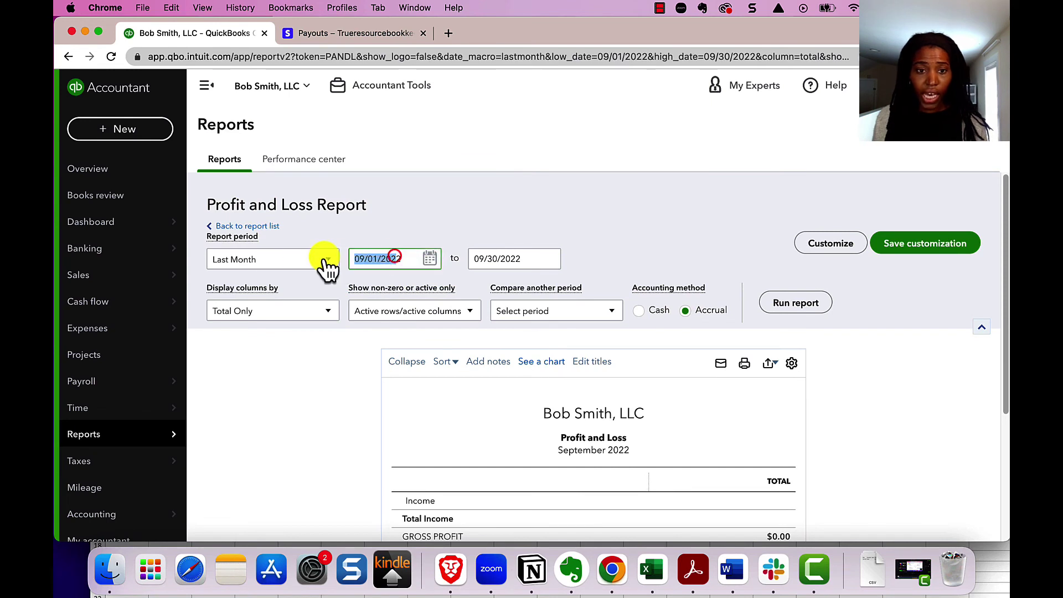
{"action": "left_click", "coordinate": [301, 258]}
{"action": "scroll", "coordinate": [257, 331], "scroll_direction": "up", "scroll_amount": 5}
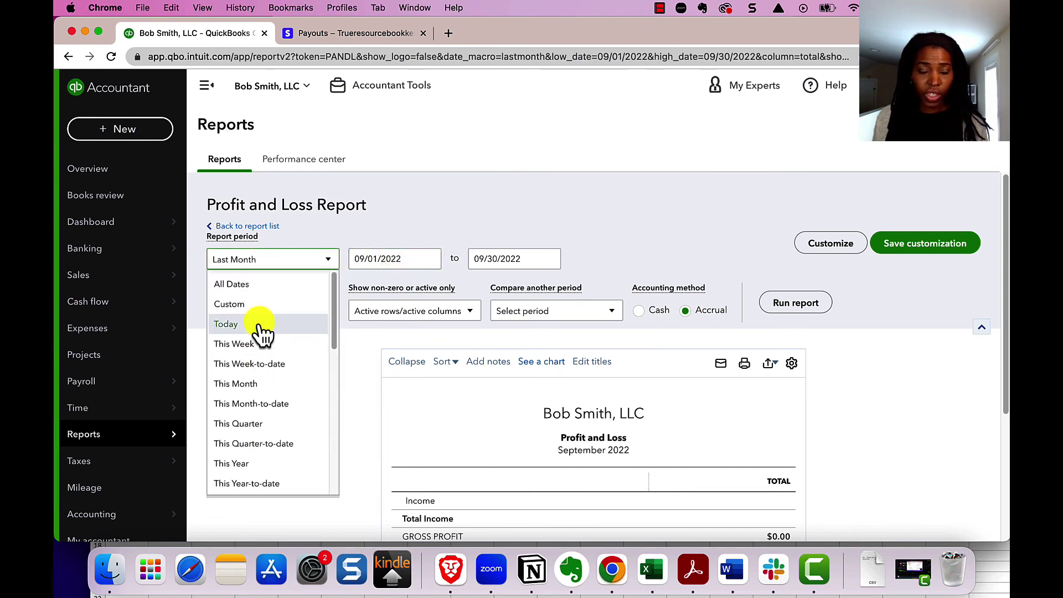
{"action": "left_click", "coordinate": [259, 323]}
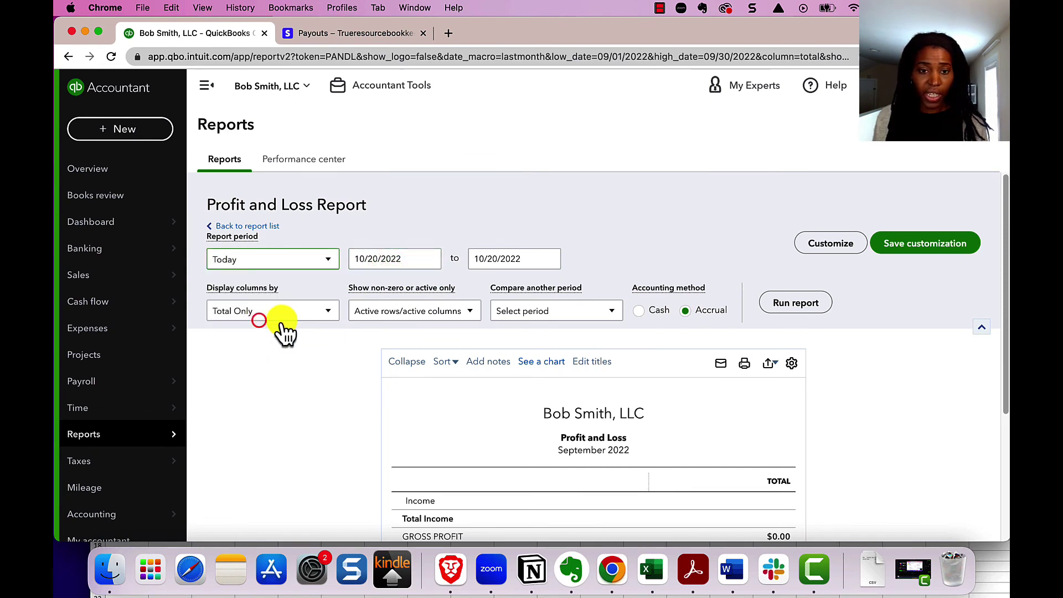
{"action": "left_click", "coordinate": [782, 306]}
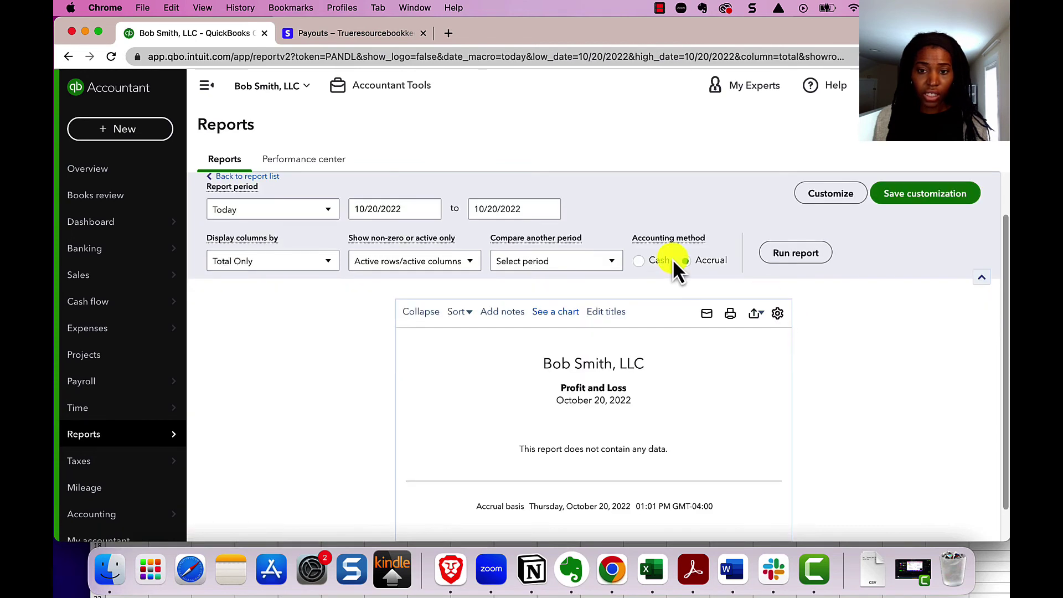
Rerun the Profit and Loss report using the Cash accounting method
{"action": "left_click", "coordinate": [663, 262]}
{"action": "left_click", "coordinate": [782, 260]}
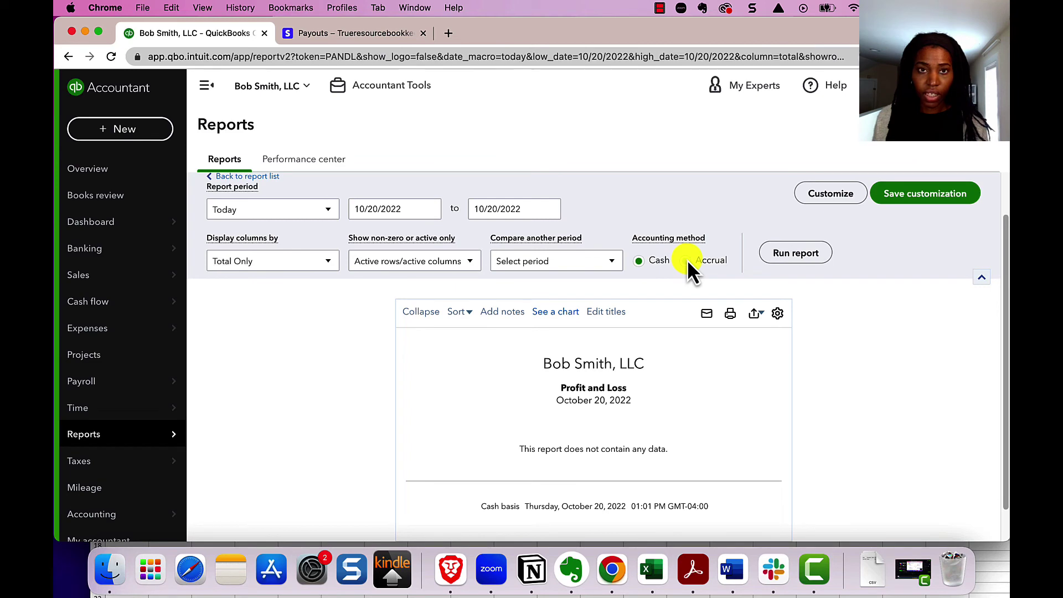
{"action": "scroll", "coordinate": [424, 294], "scroll_direction": "up", "scroll_amount": 2}
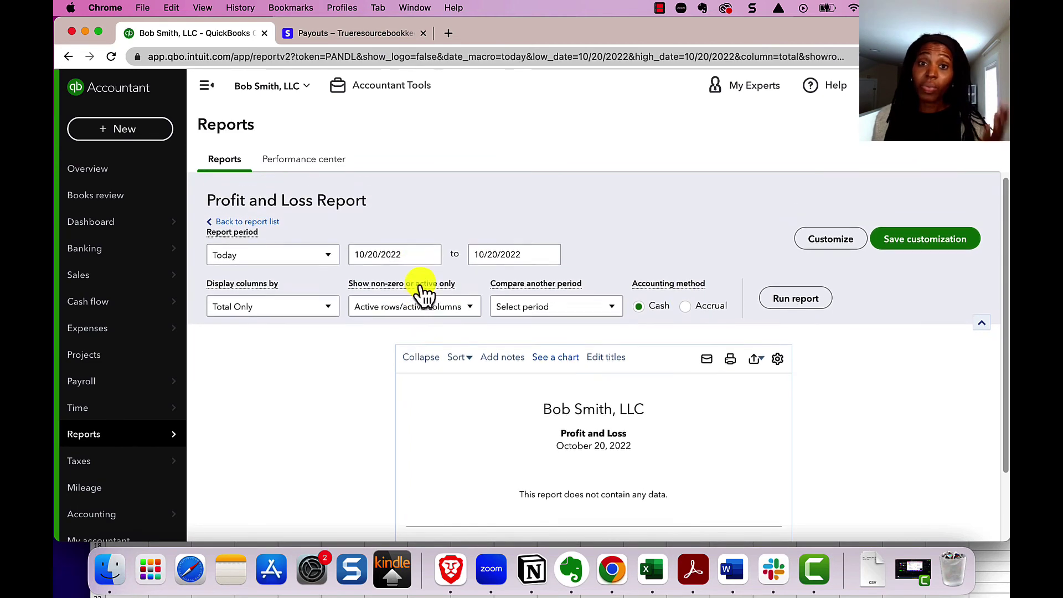
{"action": "scroll", "coordinate": [423, 299], "scroll_direction": "up", "scroll_amount": 1}
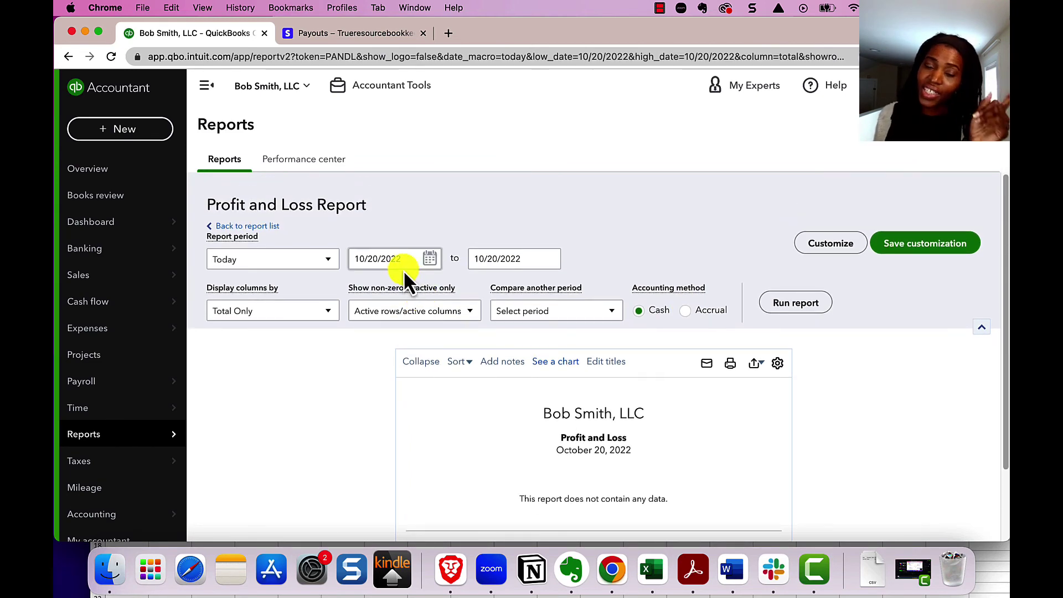
Change the report's start and end dates to 10/17/2022
{"action": "left_click", "coordinate": [368, 256]}
{"action": "key", "text": "Right"}
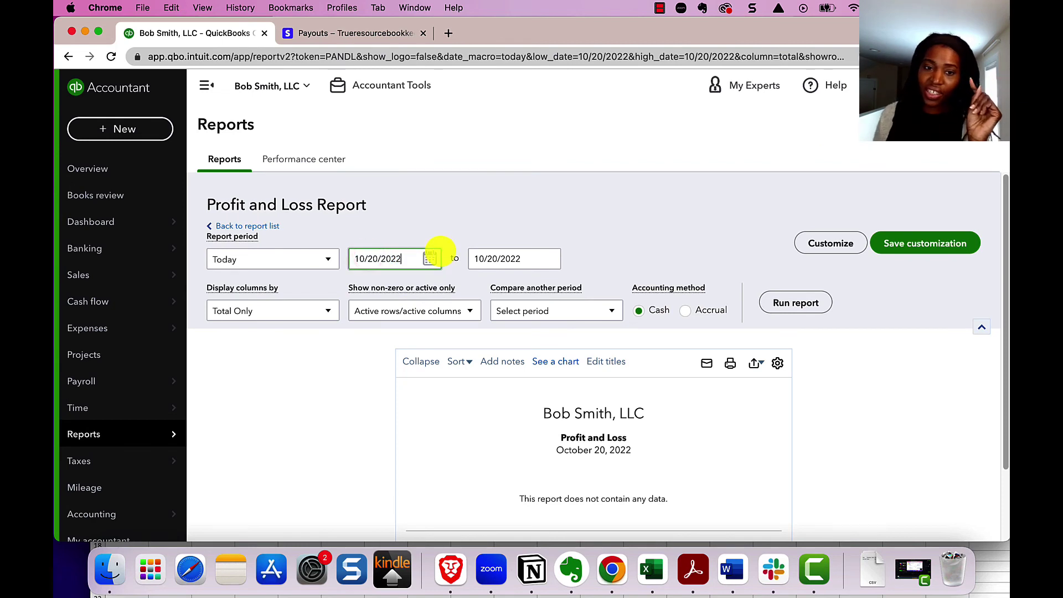
{"action": "key", "text": "BackSpace"}
{"action": "key", "text": "BackSpace"}
{"action": "type", "text": "17"}
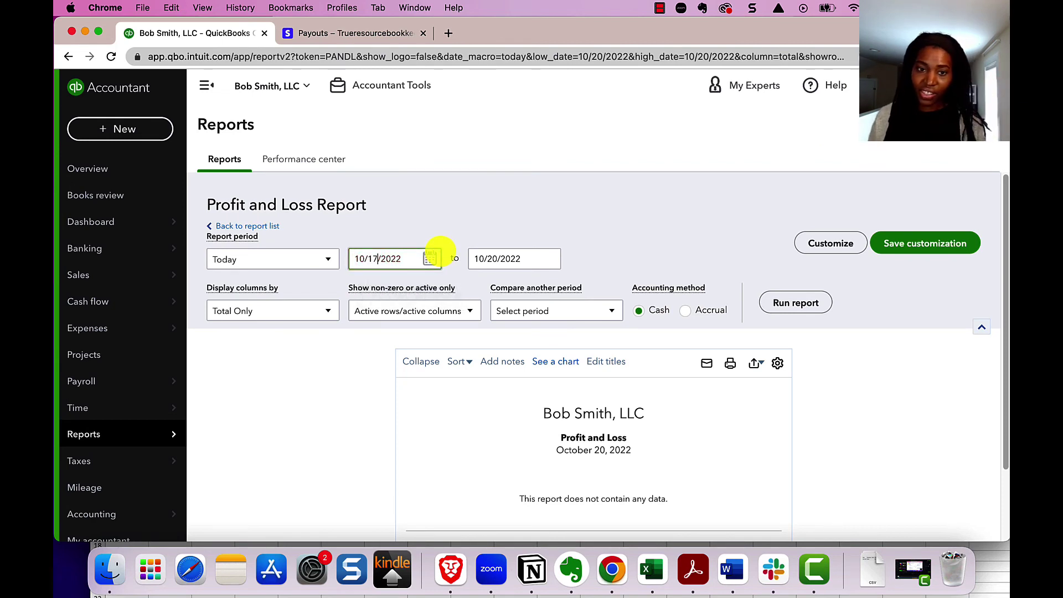
{"action": "key", "text": "Tab"}
{"action": "key", "text": "Right"}
{"action": "key", "text": "Left"}
{"action": "key", "text": "Left"}
{"action": "key", "text": "Left"}
{"action": "key", "text": "Left"}
{"action": "key", "text": "Left"}
{"action": "key", "text": "Left"}
{"action": "key", "text": "Left"}
{"action": "key", "text": "Left"}
{"action": "key", "text": "Right"}
{"action": "key", "text": "Right"}
{"action": "key", "text": "Right"}
{"action": "key", "text": "BackSpace"}
{"action": "key", "text": "BackSpace"}
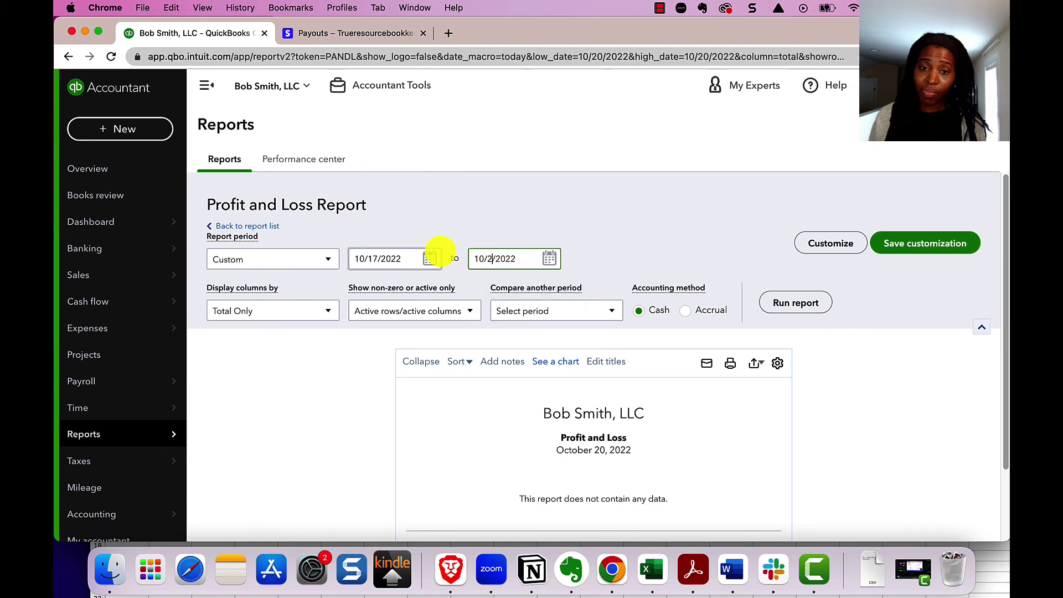
{"action": "type", "text": "17"}
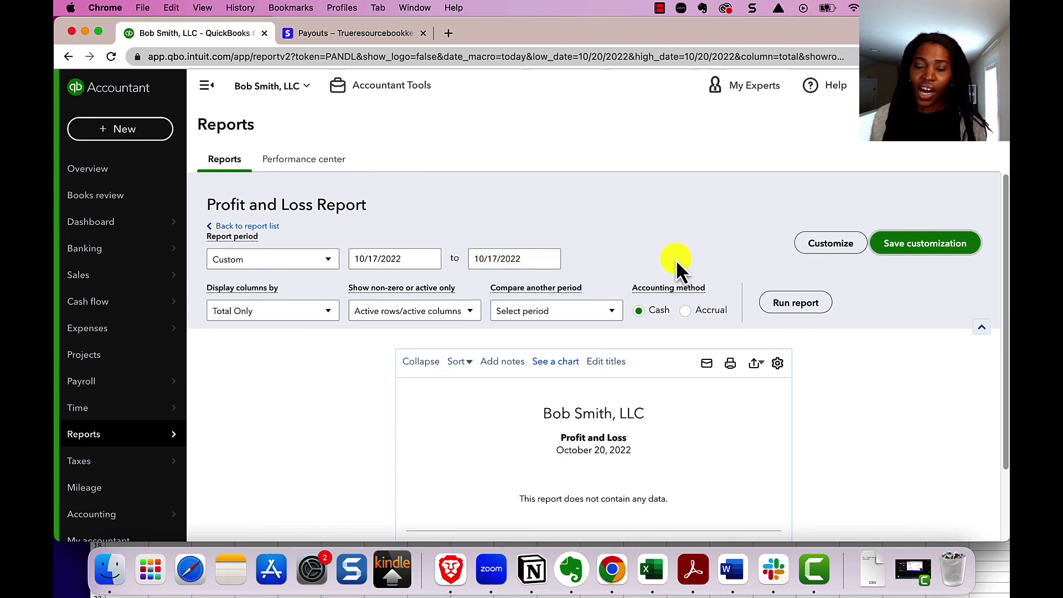
{"action": "left_click", "coordinate": [723, 229]}
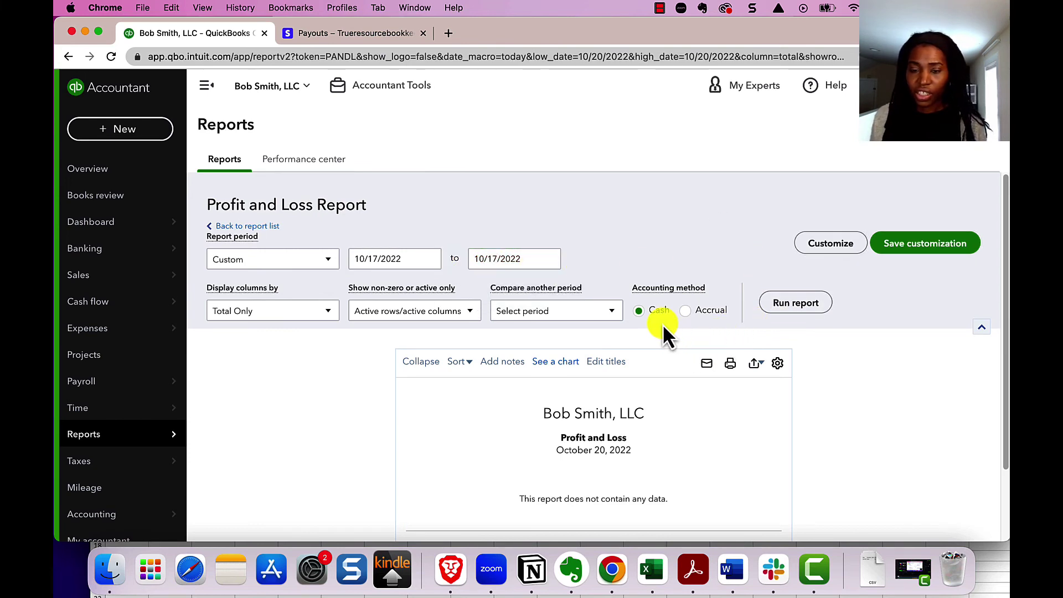
{"action": "left_click", "coordinate": [772, 316]}
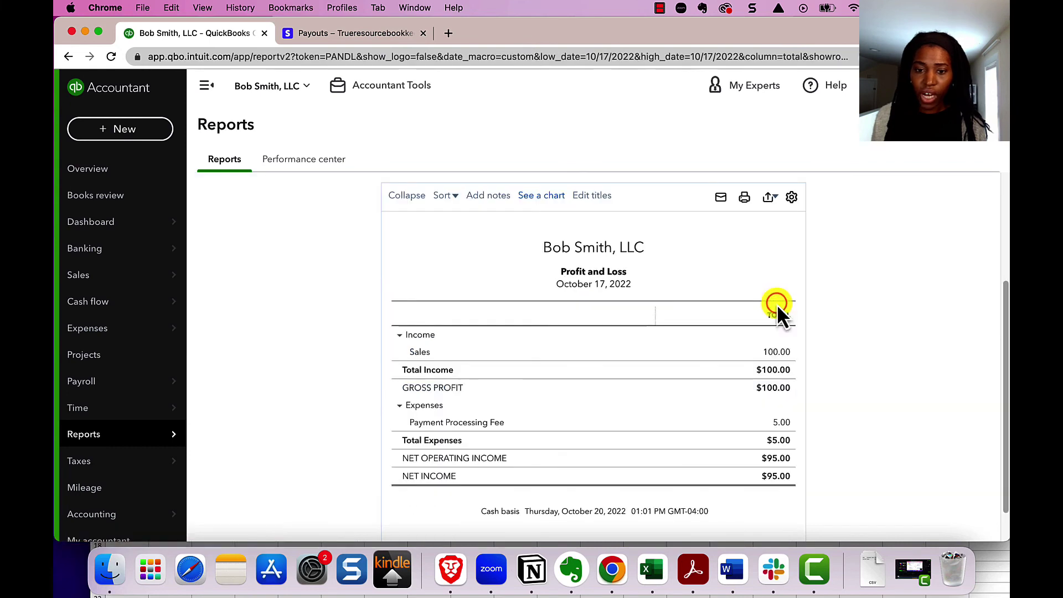
{"action": "scroll", "coordinate": [717, 383], "scroll_direction": "down", "scroll_amount": 1}
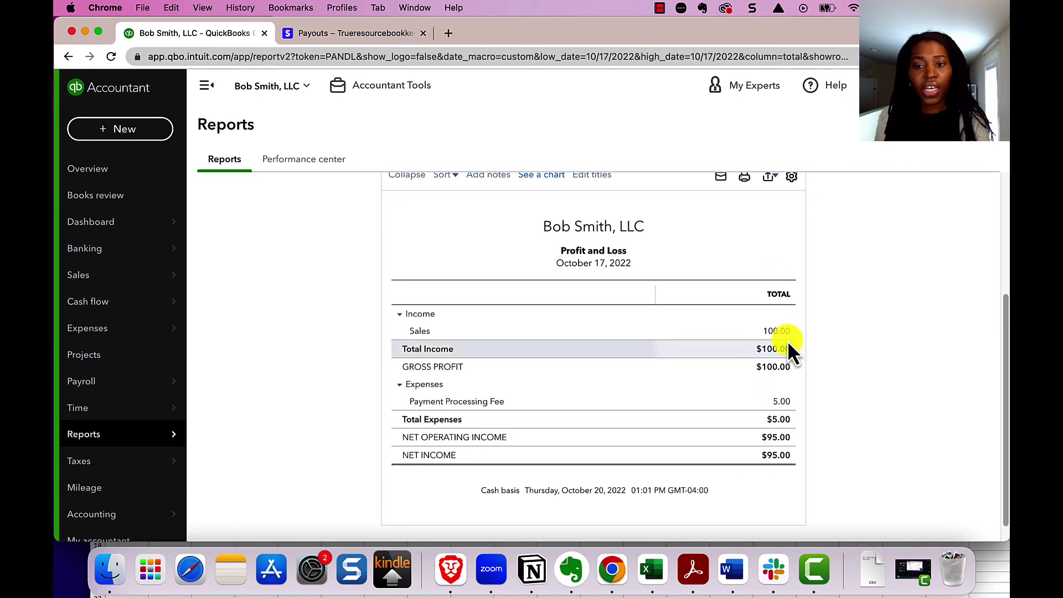